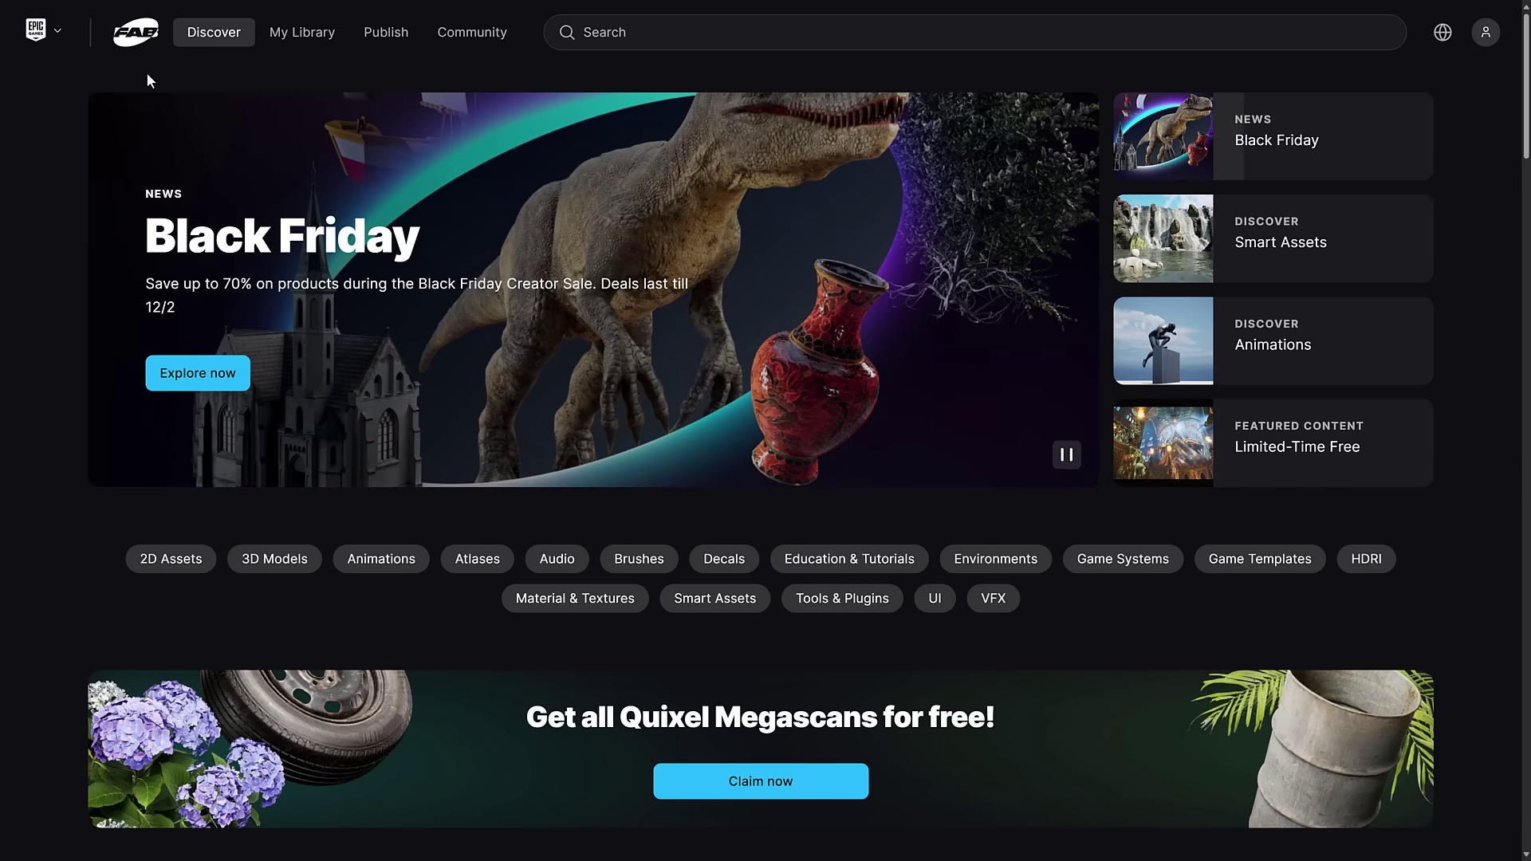
# Scroll Fab Discover to the 'Get all Quixel Megascans for free' banner and highlight its headline.
pyautogui.scroll(-4, 471, 415)
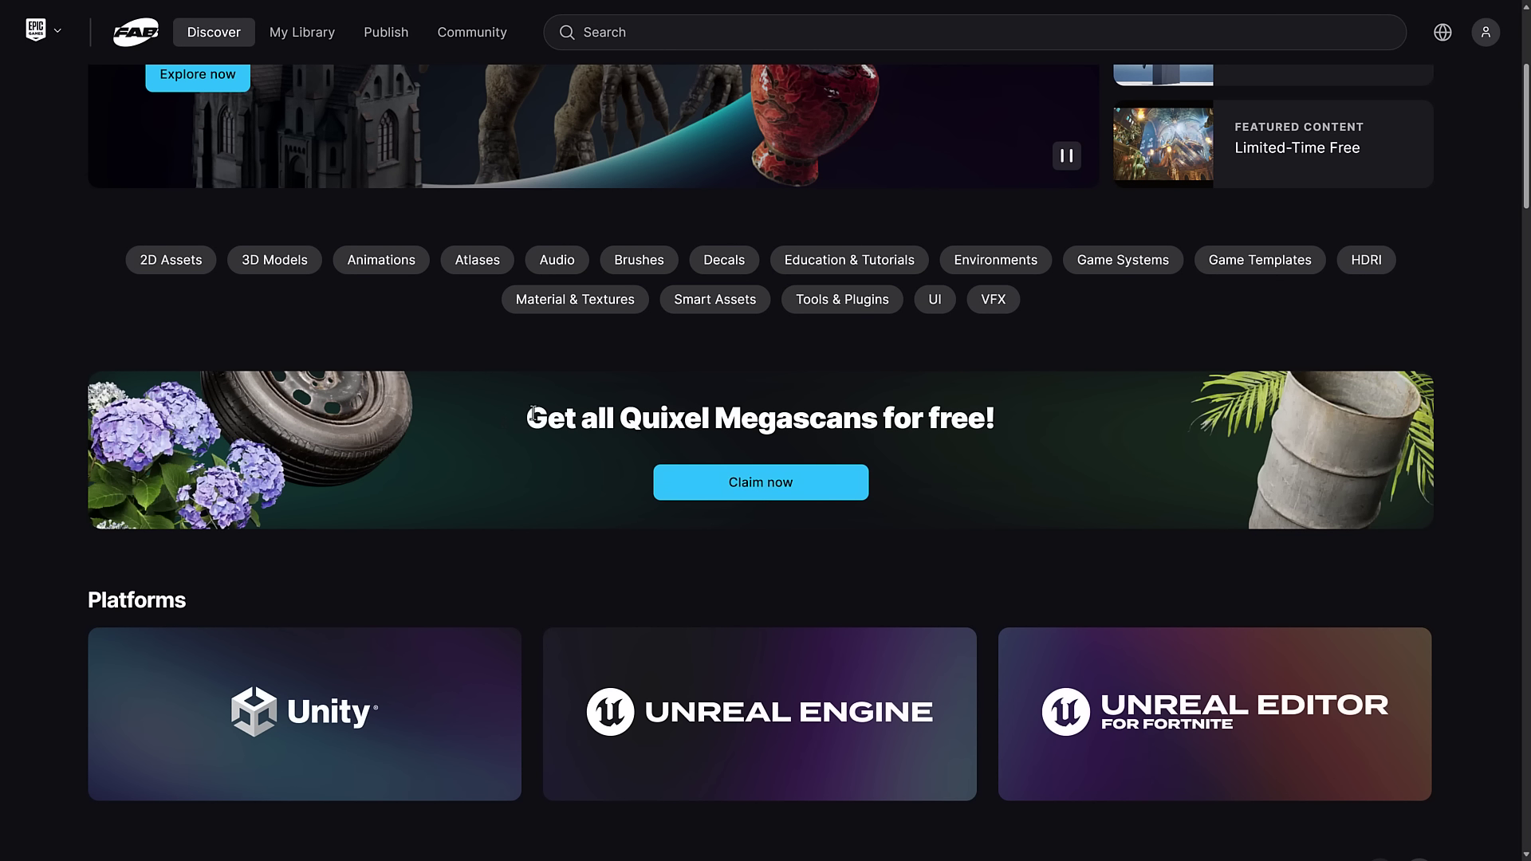
pyautogui.moveTo(524, 414); pyautogui.dragTo(912, 473)
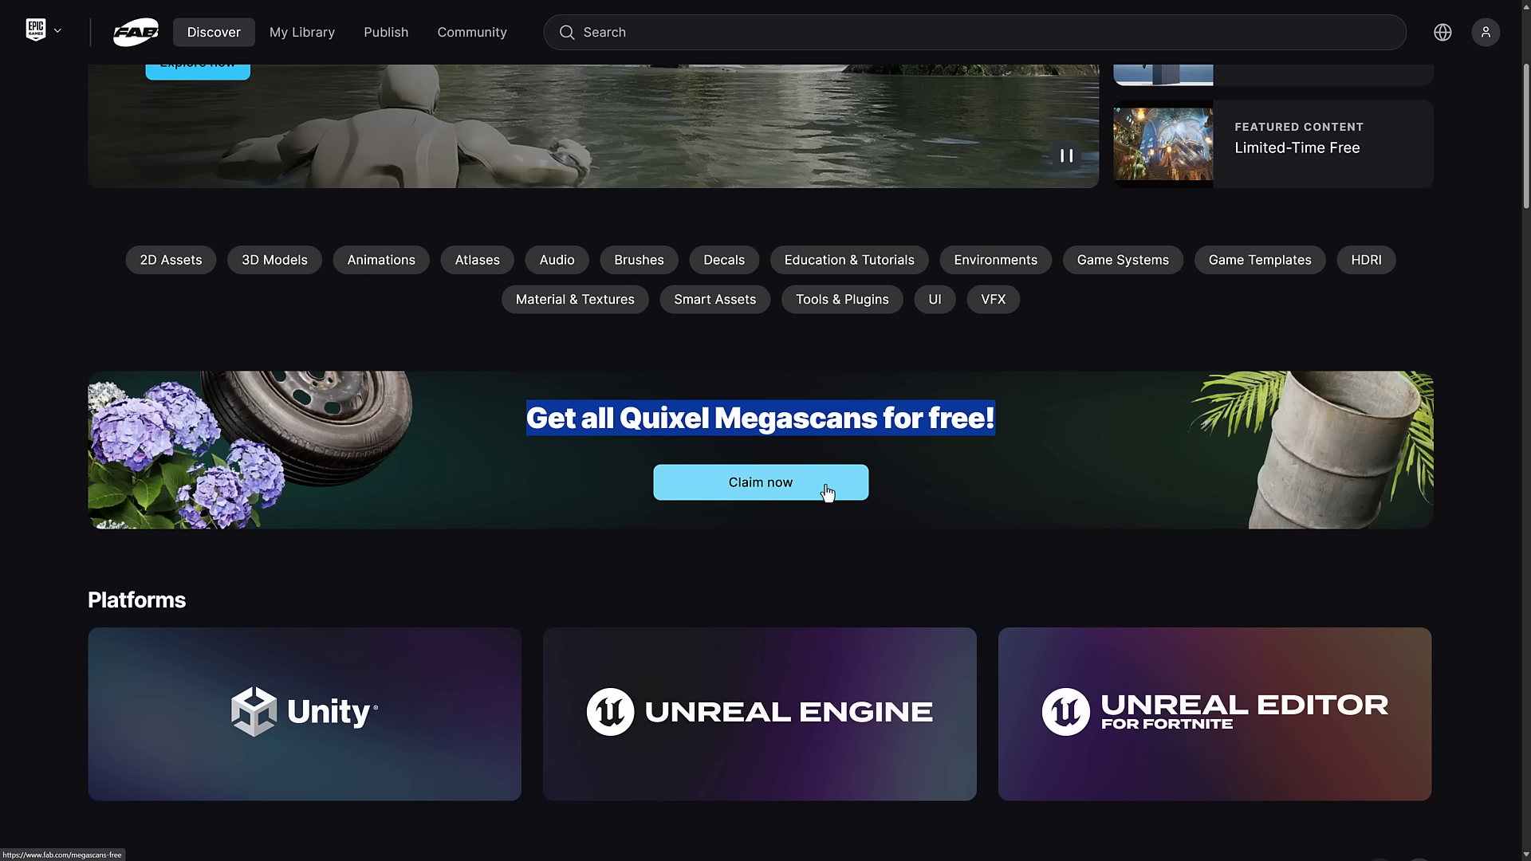
pyautogui.click(380, 346)
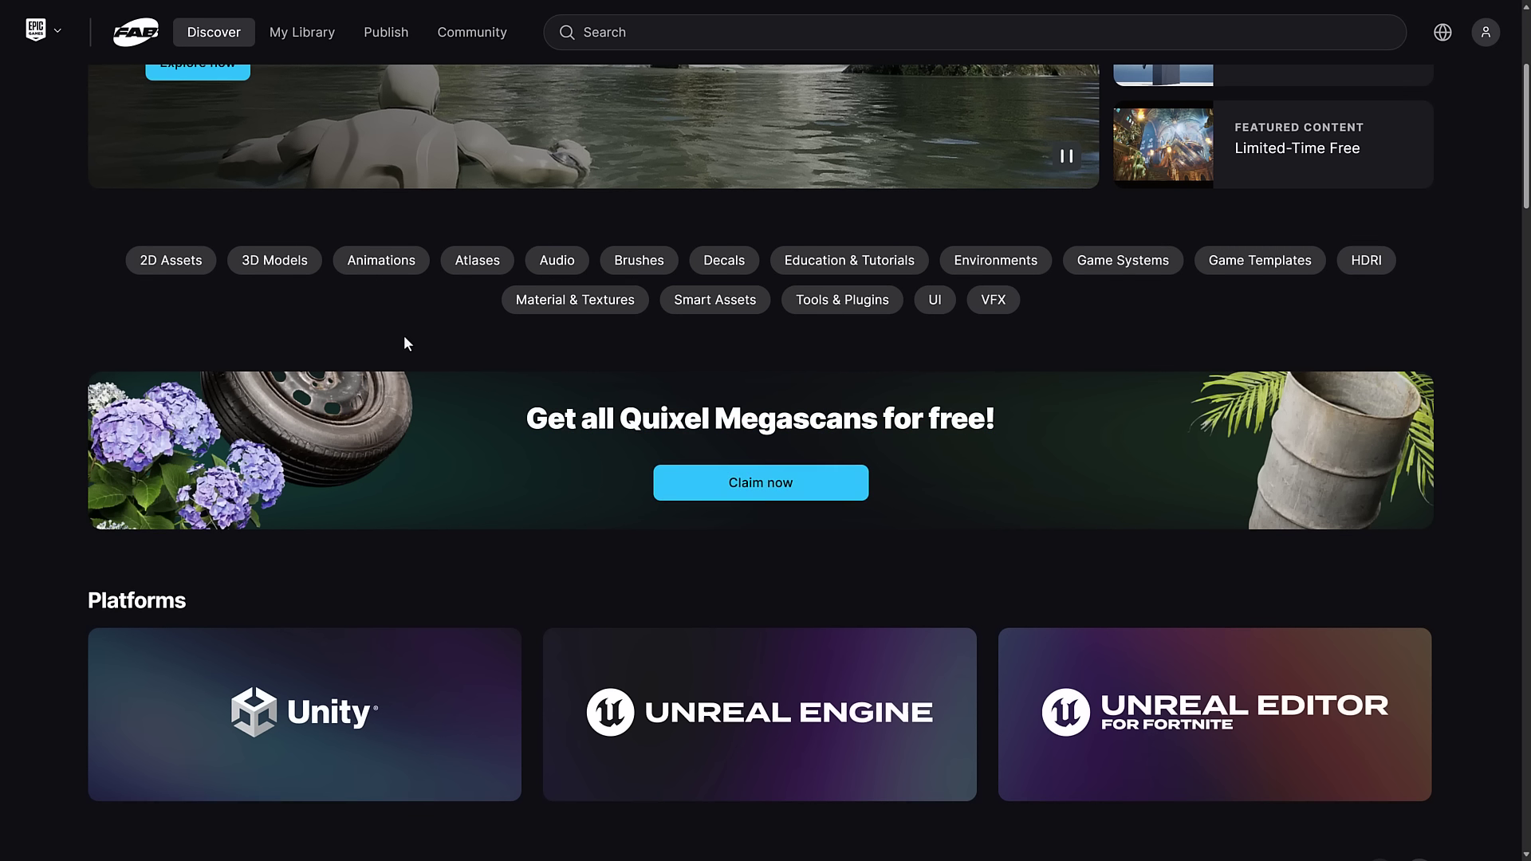
pyautogui.scroll(3, 404, 341)
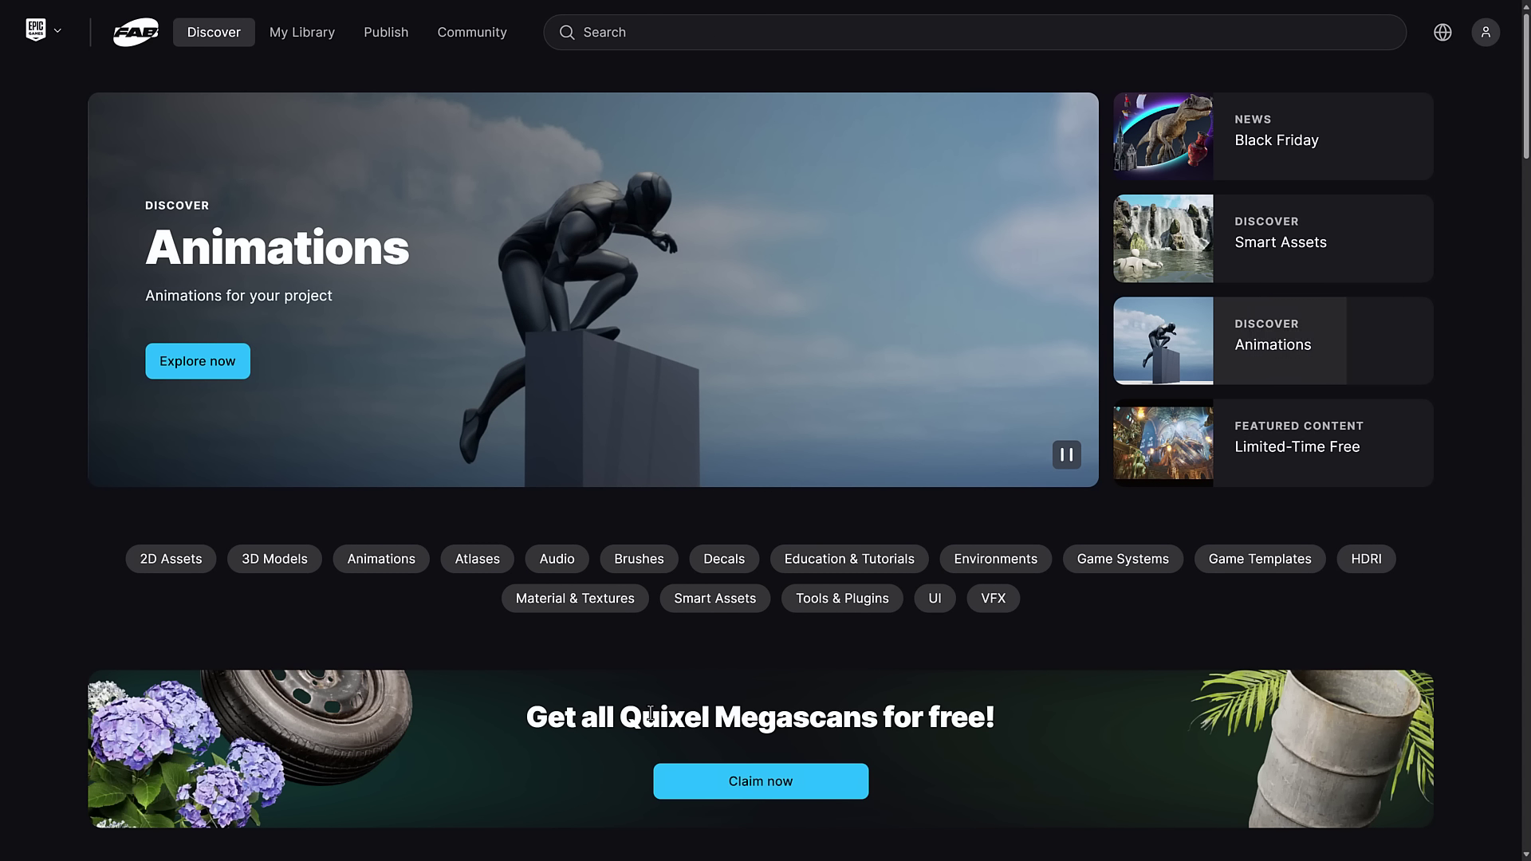
pyautogui.scroll(-1, 651, 712)
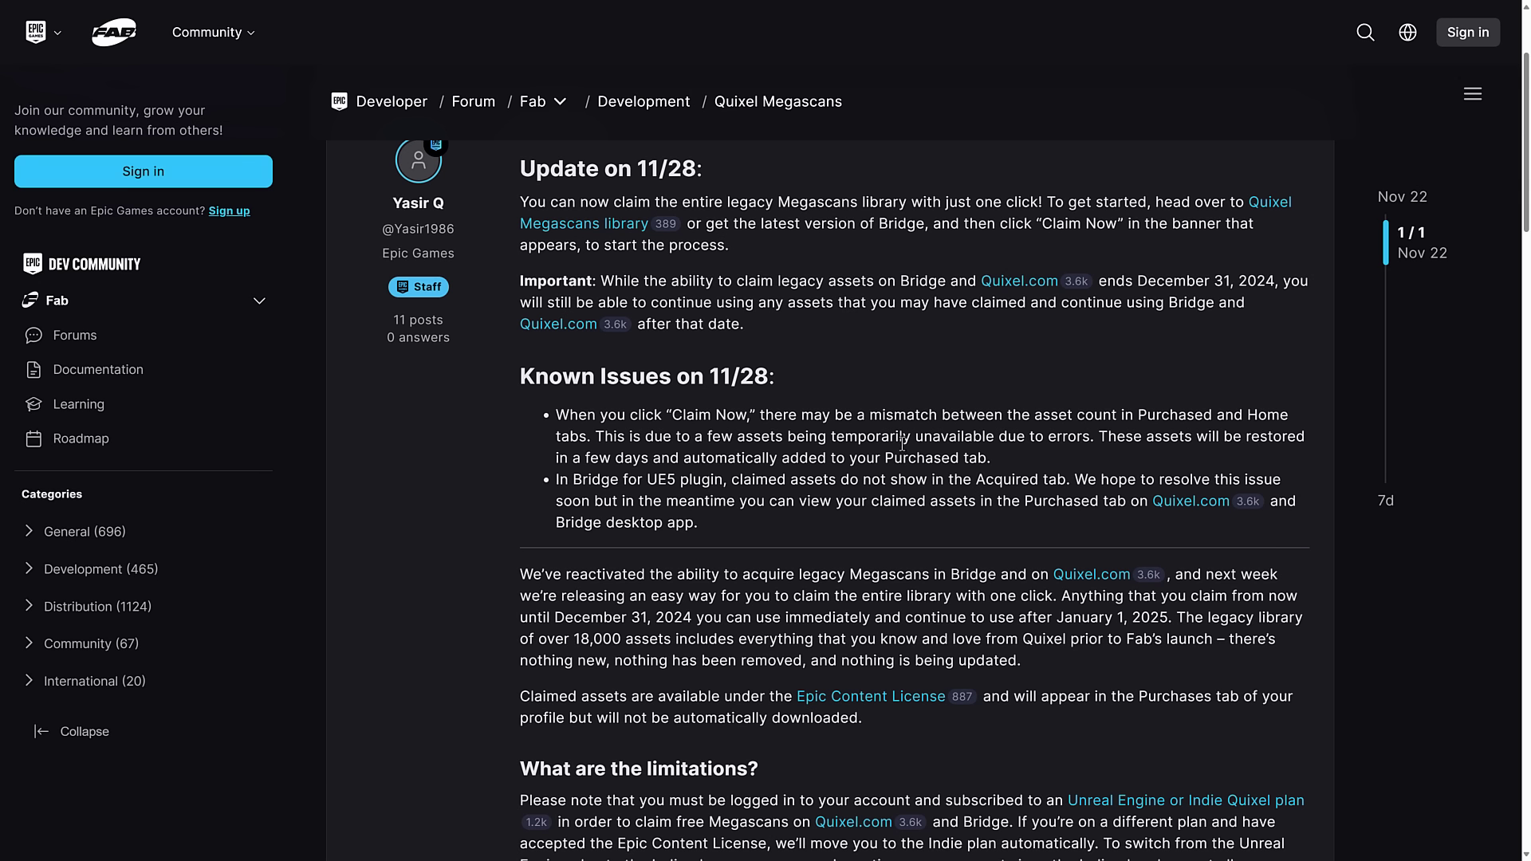
# Scroll back up through the 'Update on 11/28' forum post about claiming legacy Megascans.
pyautogui.scroll(1, 631, 223)
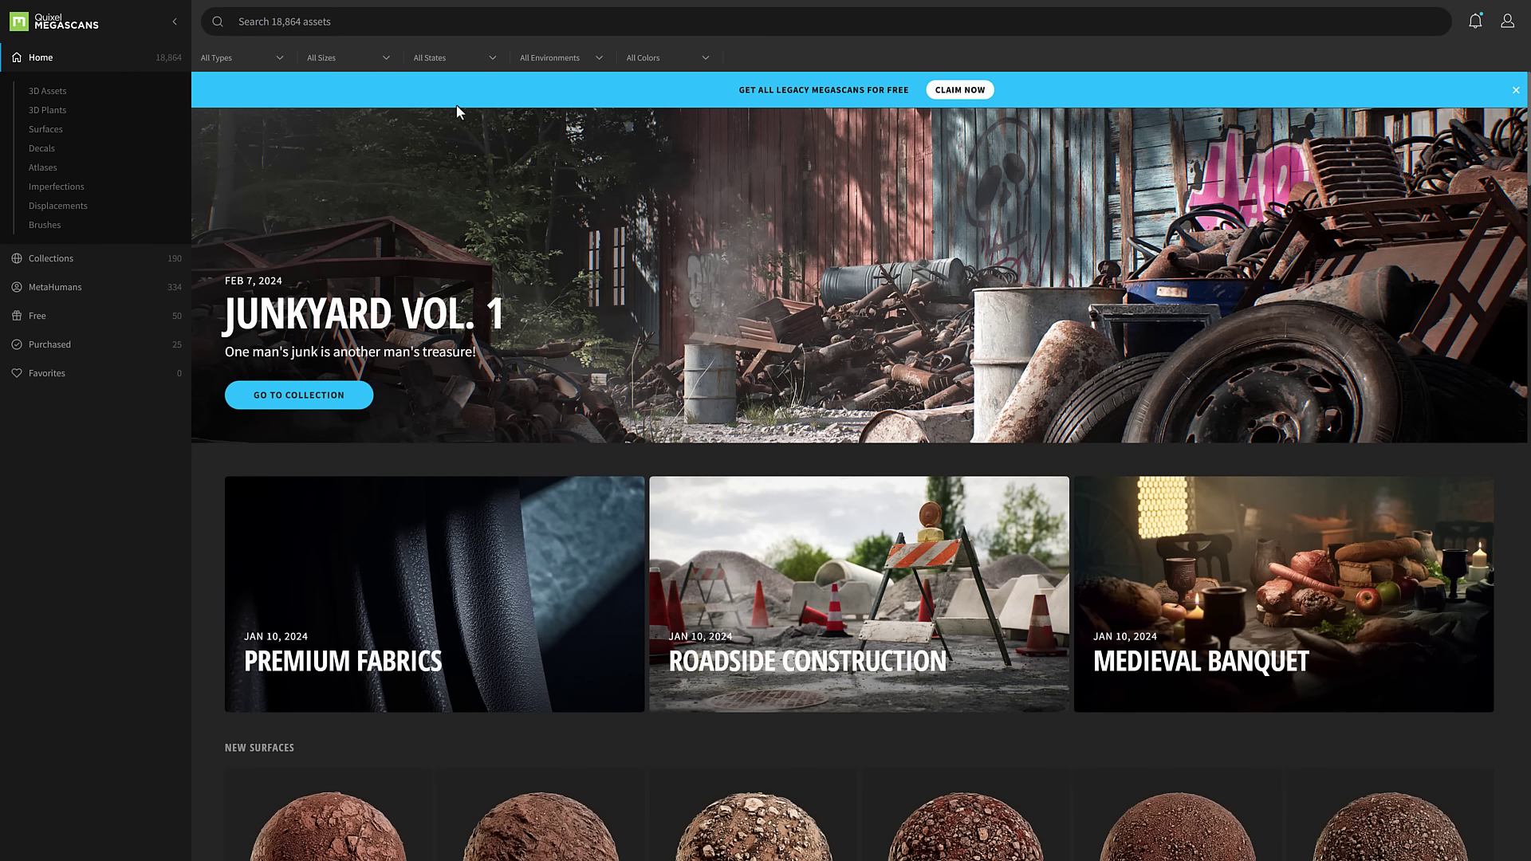
pyautogui.press('F11')
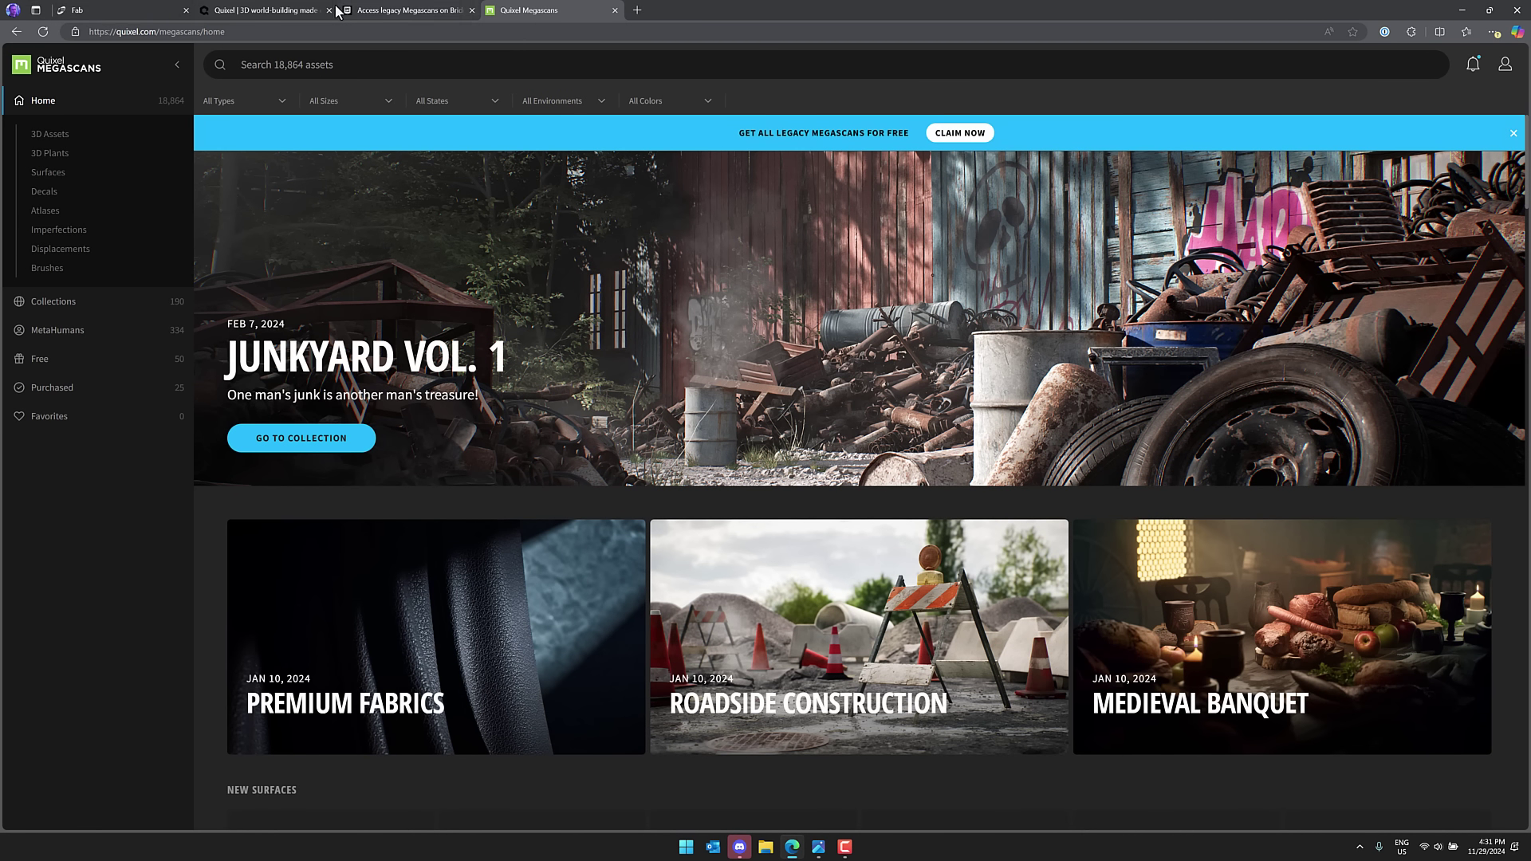
pyautogui.click(267, 13)
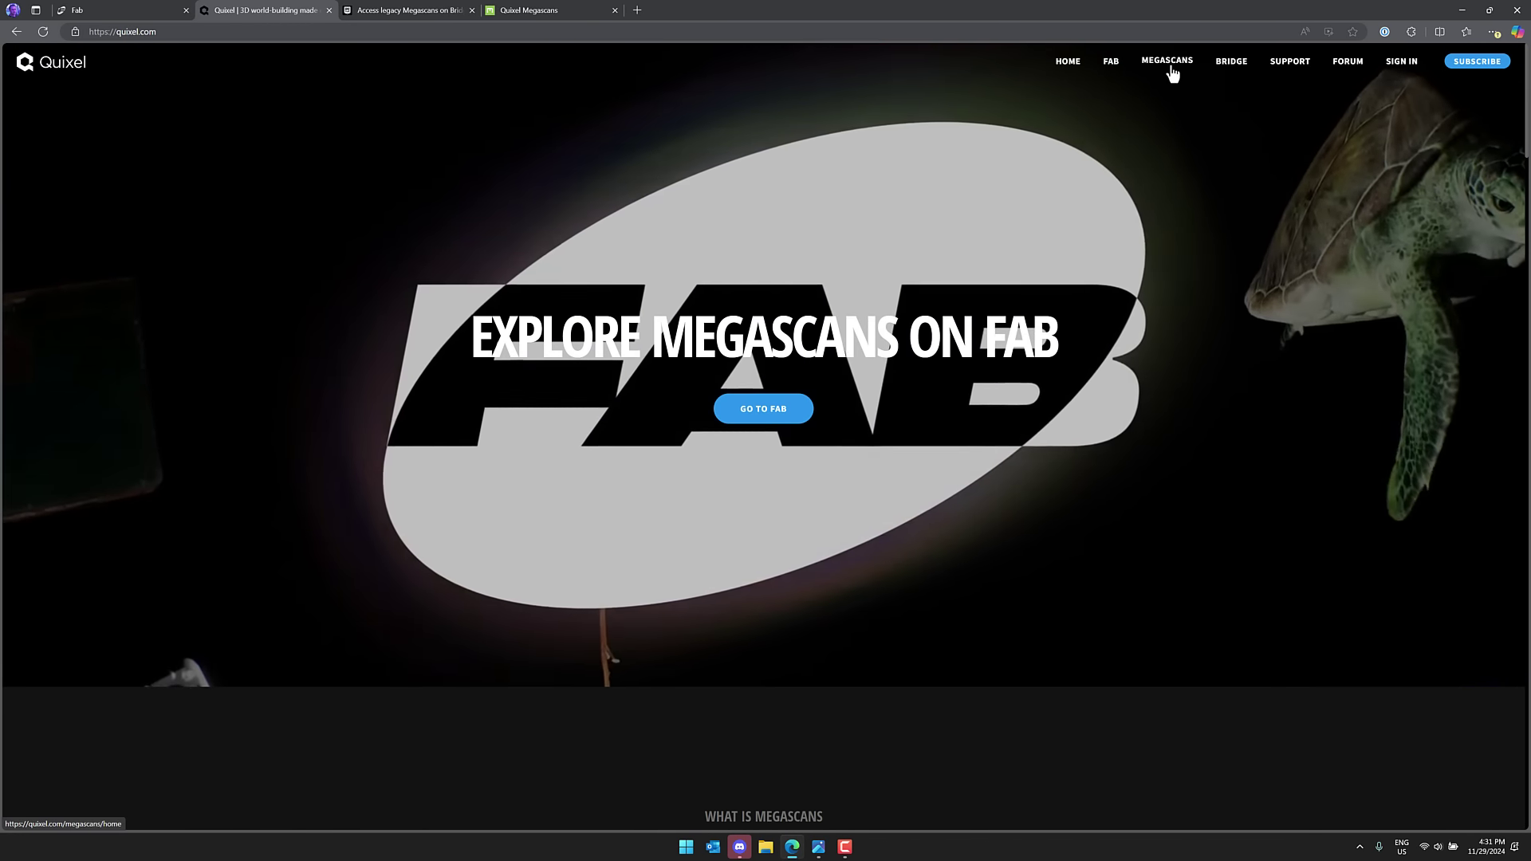
pyautogui.click(529, 10)
pyautogui.press('F11')
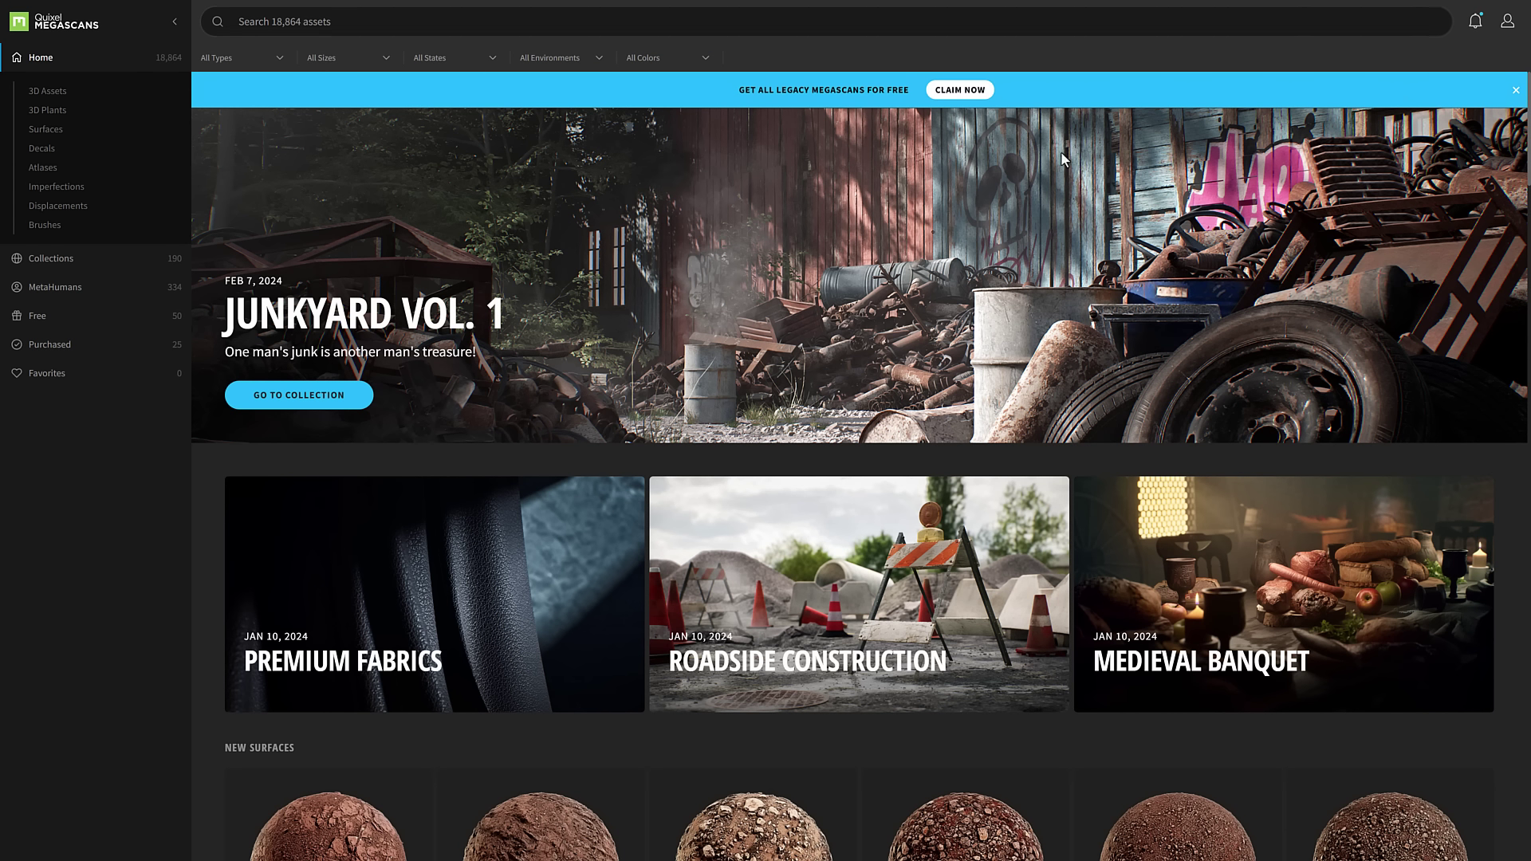
# Claim the legacy Megascans library from the CLAIM NOW banner and confirm in the Claim Megascans dialog.
pyautogui.click(961, 94)
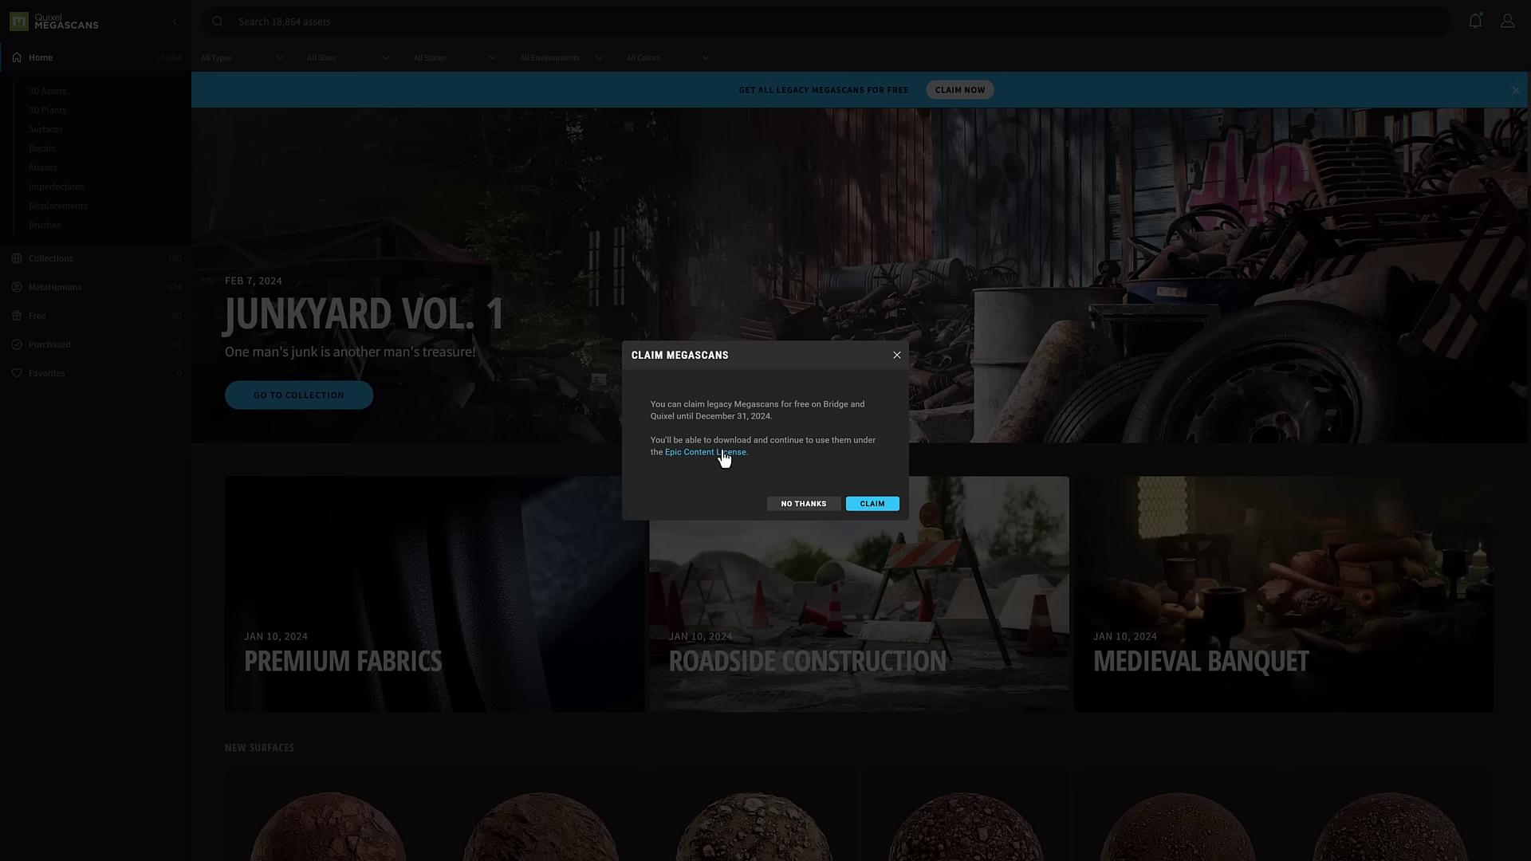
pyautogui.click(877, 502)
pyautogui.click(878, 488)
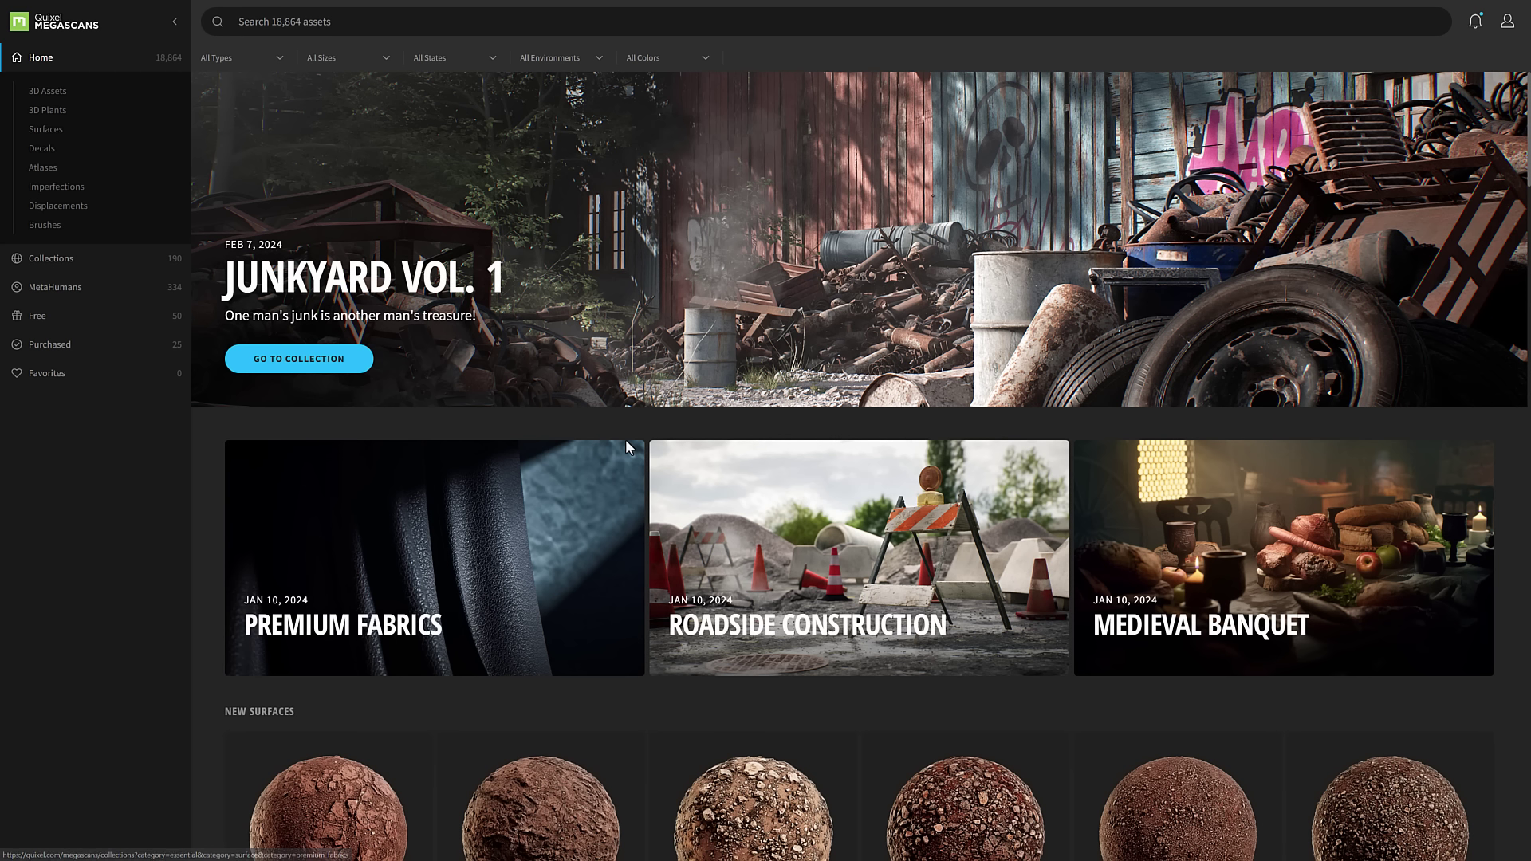
# Launch Quixel Bridge from Windows search, allow it through the firewall, and dismiss the update notice.
pyautogui.press('super')
pyautogui.write('bridge')
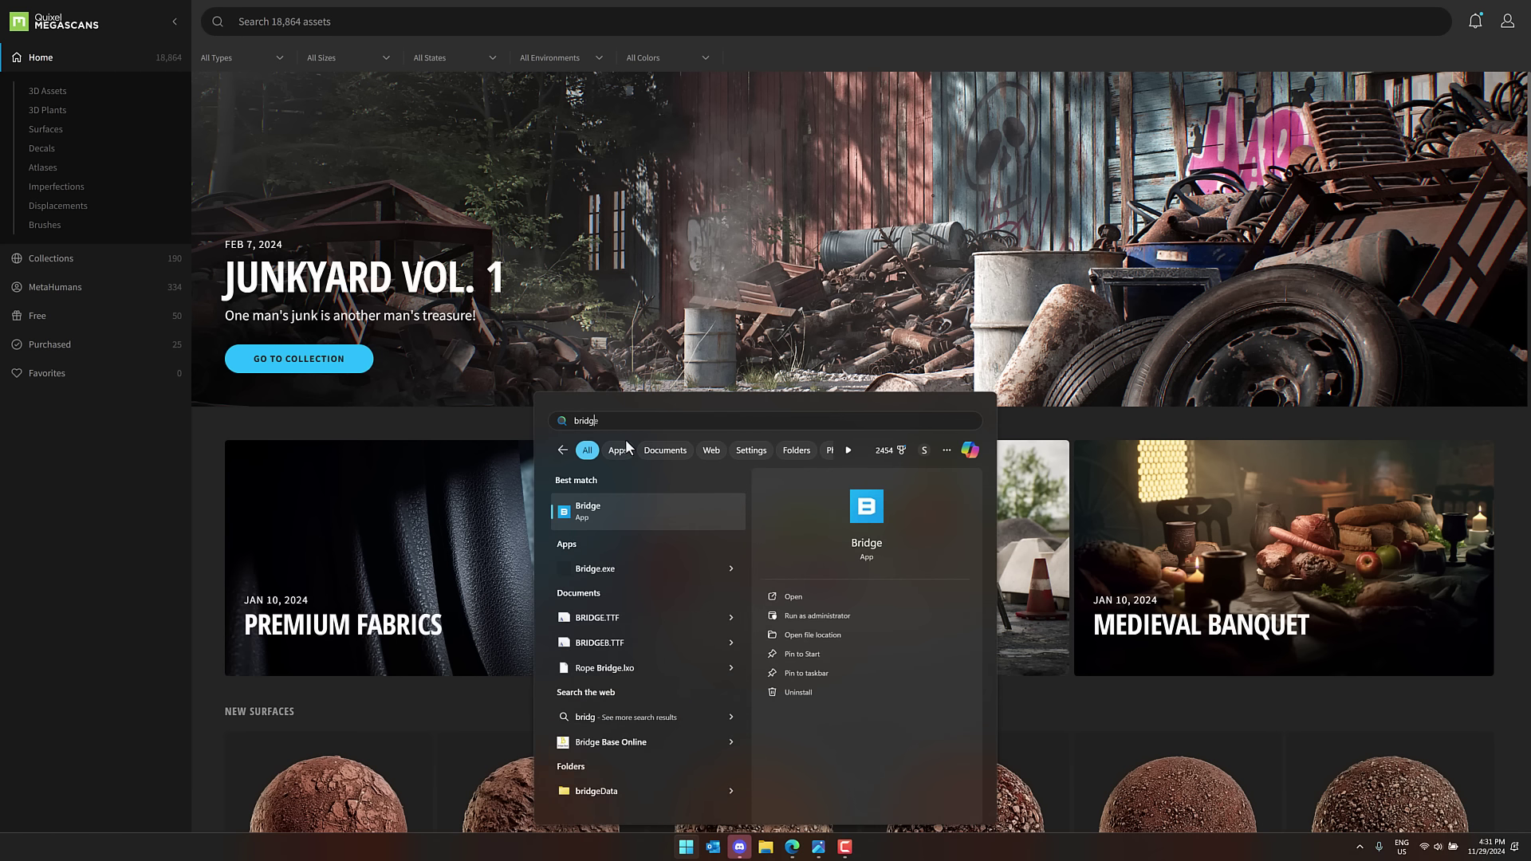
pyautogui.press('Return')
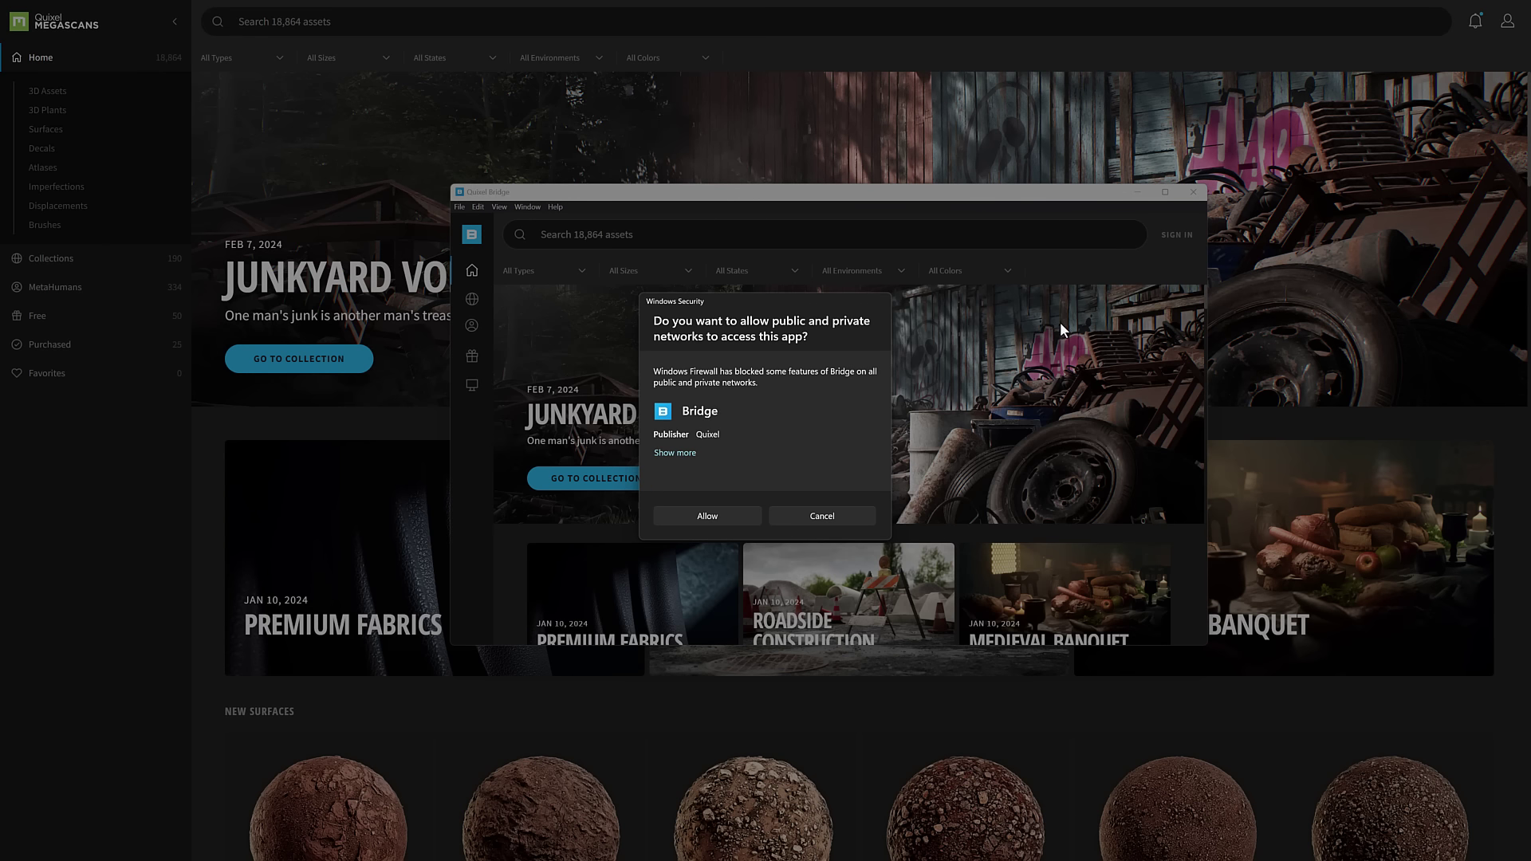
pyautogui.click(725, 515)
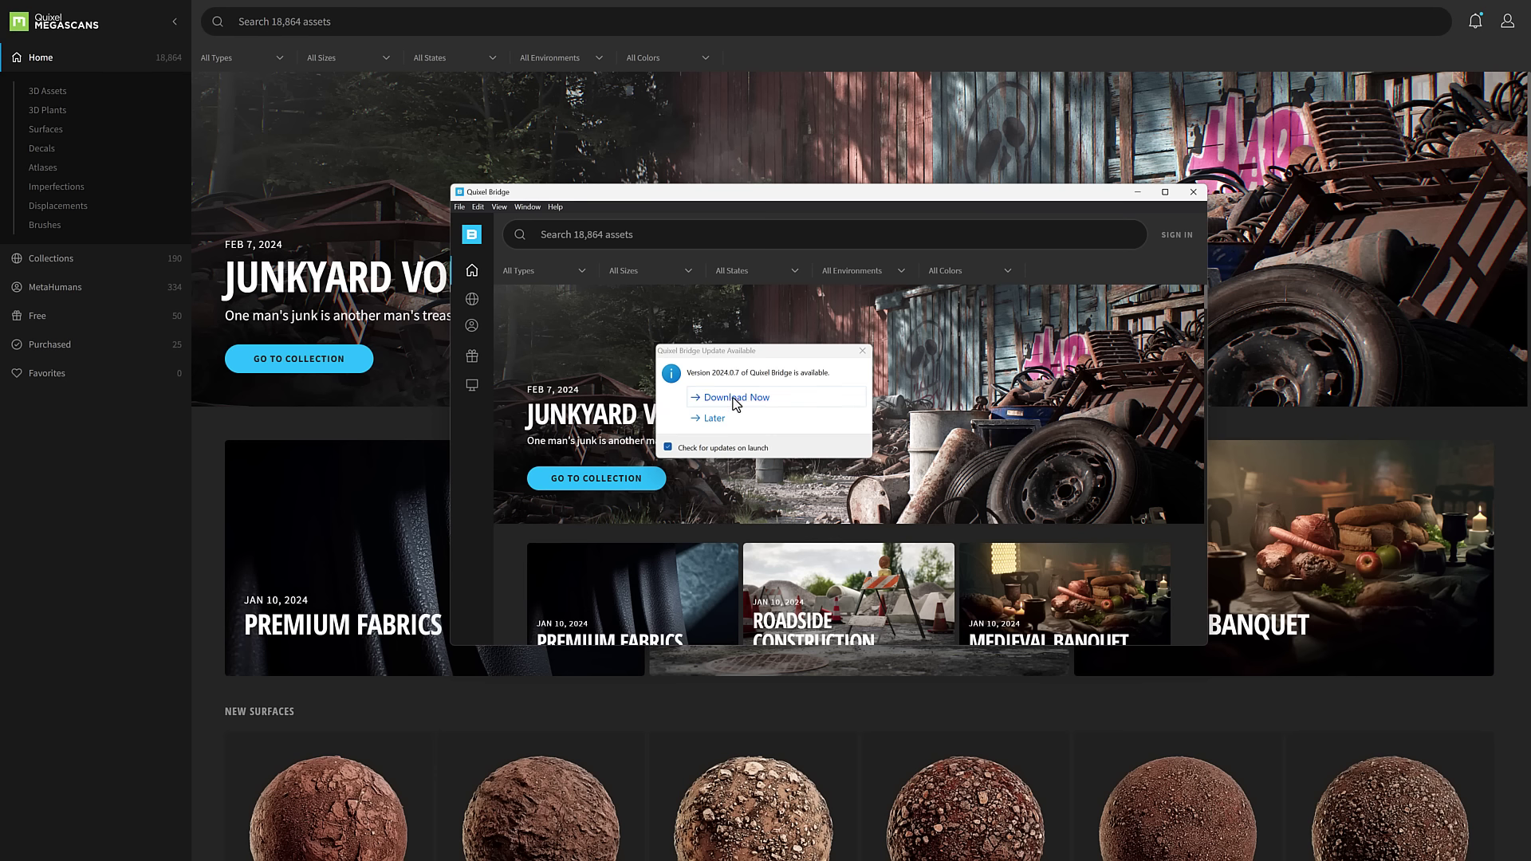
pyautogui.click(714, 418)
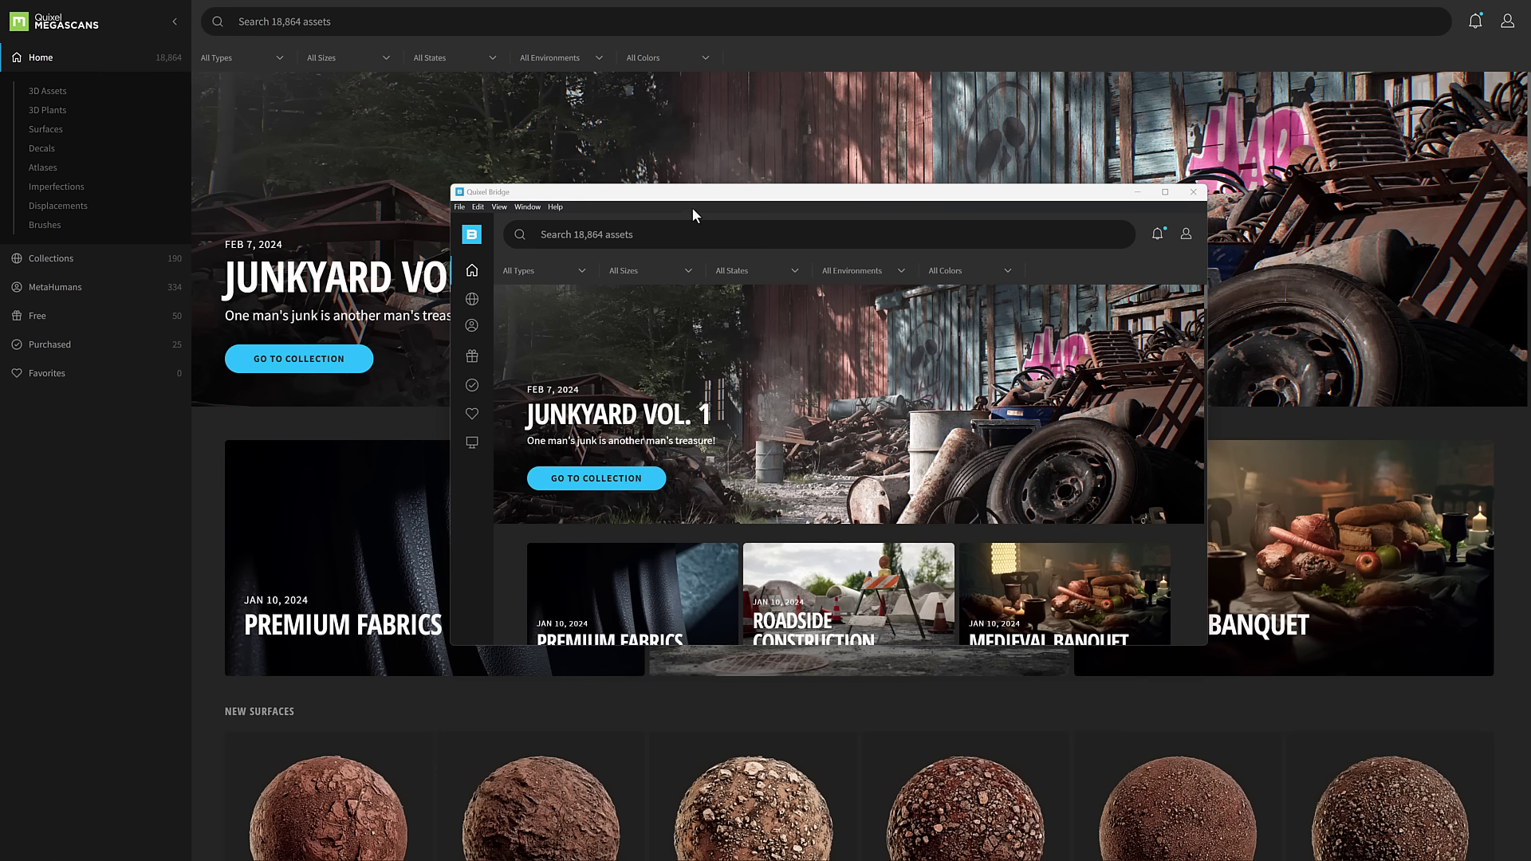
# Maximize the Bridge window and show the Purchased library of 18,870 assets.
pyautogui.doubleClick(768, 196)
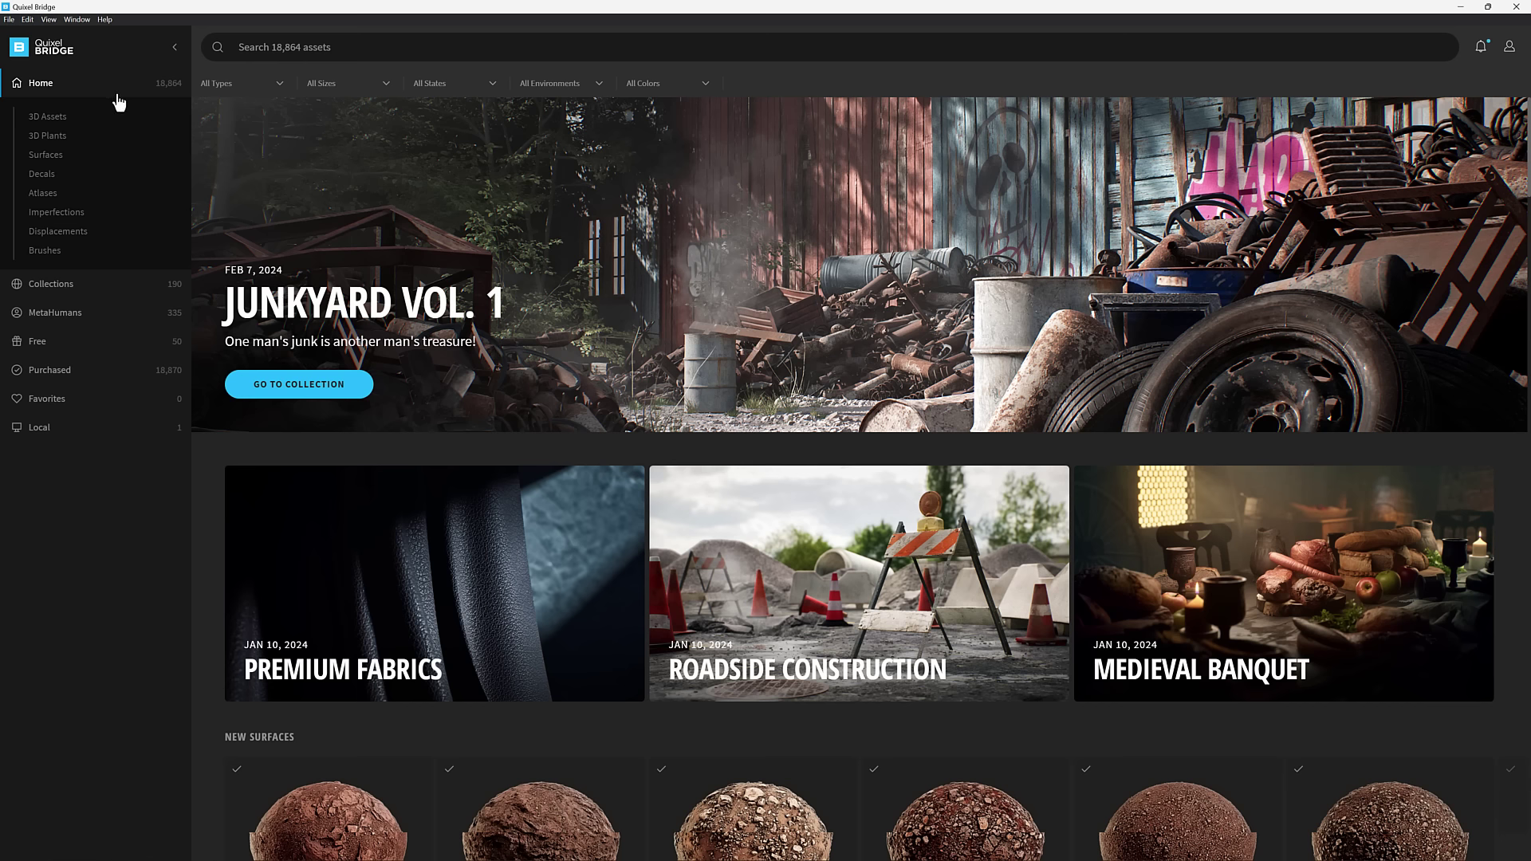
pyautogui.click(64, 379)
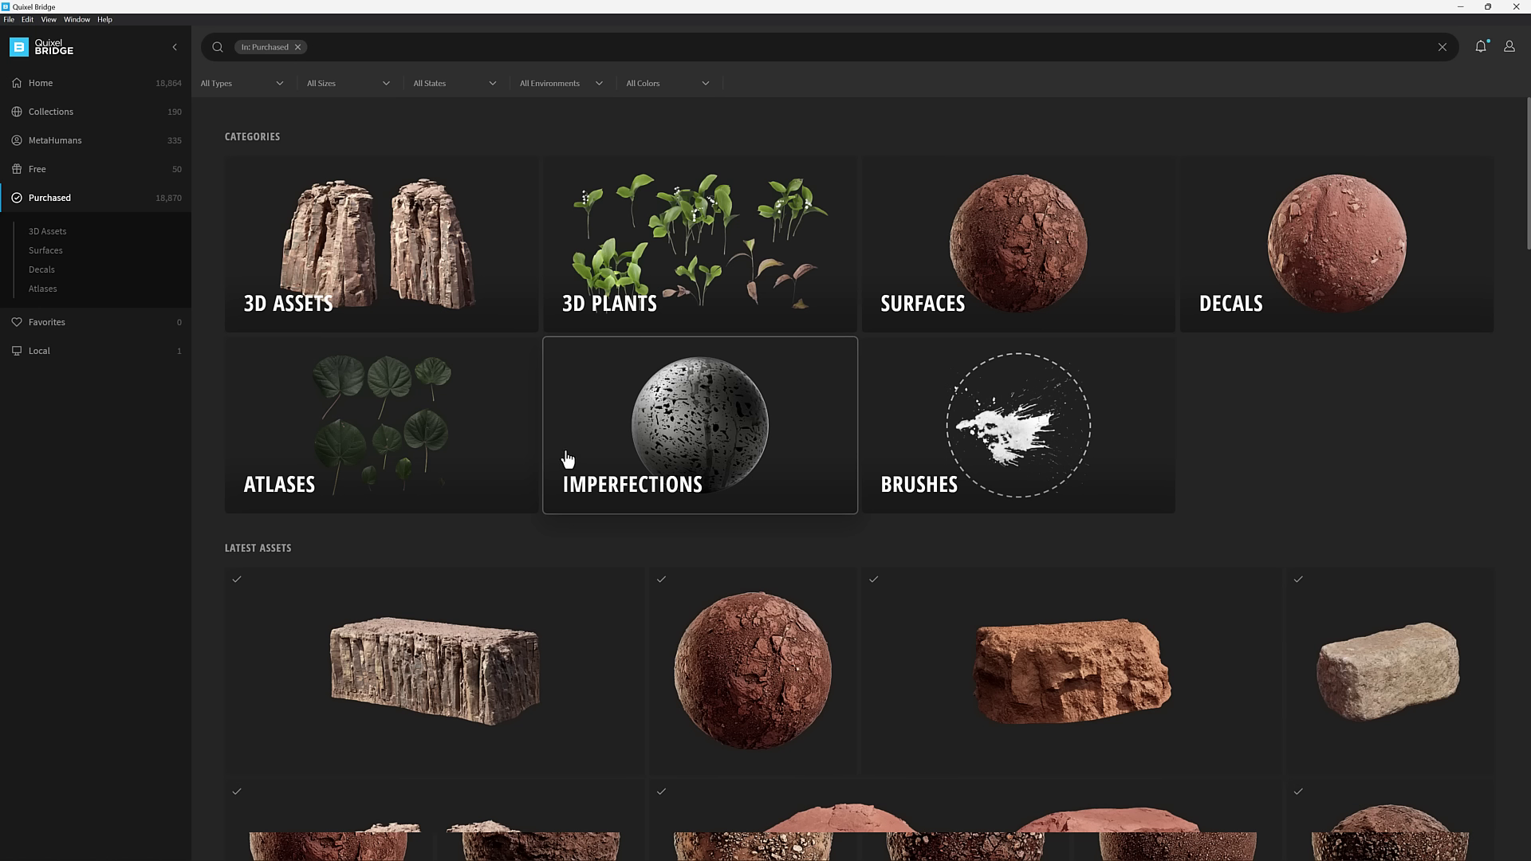
# Download and retry the Desert Western Ground Gravel Slate 01 surface, then download the cliff-block 3D asset at 2K.
pyautogui.scroll(-3, 829, 434)
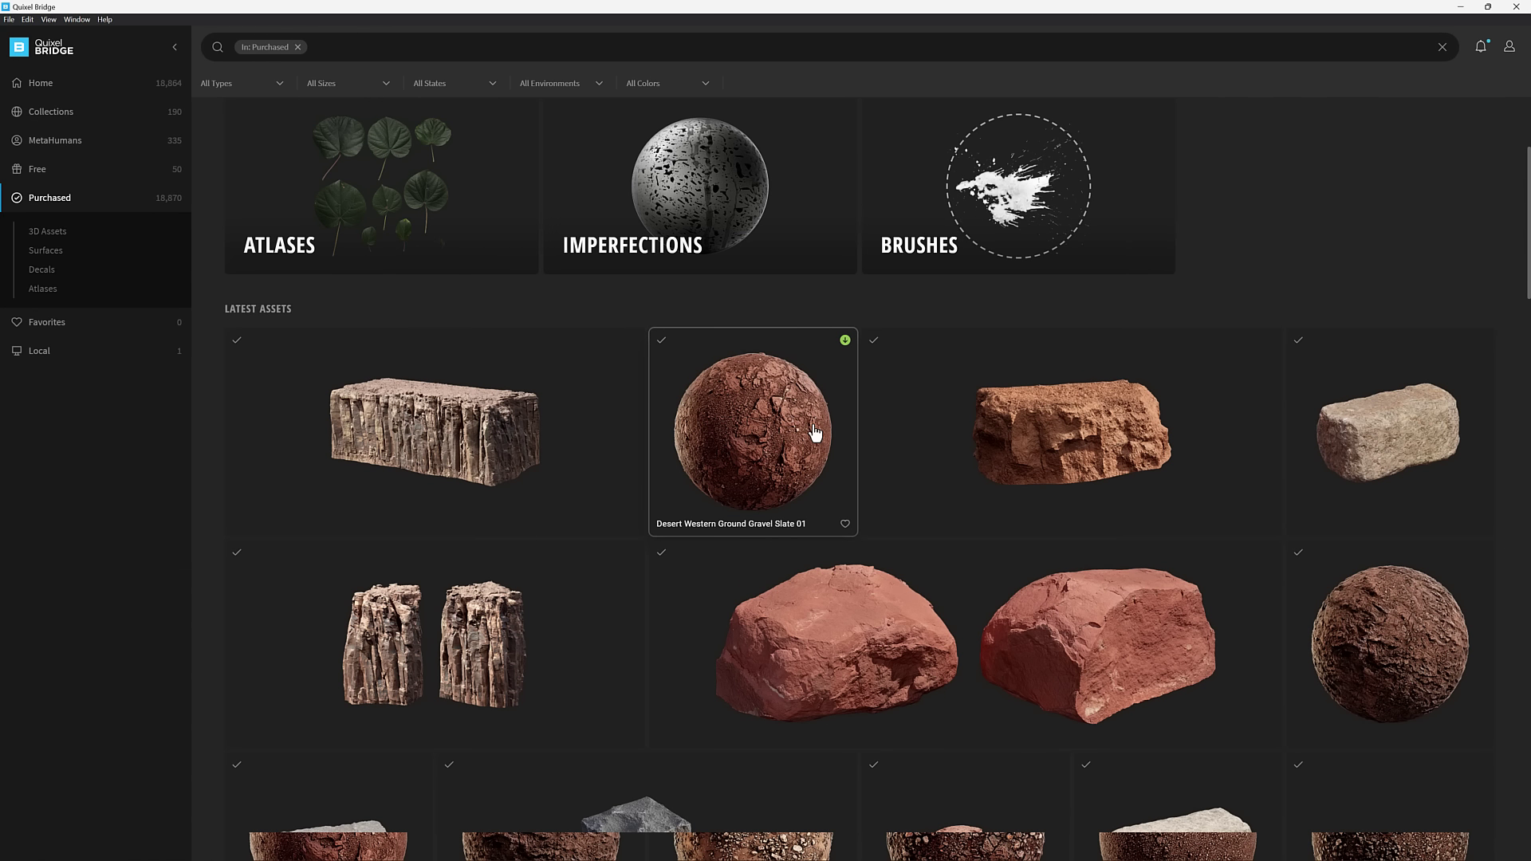
pyautogui.click(805, 429)
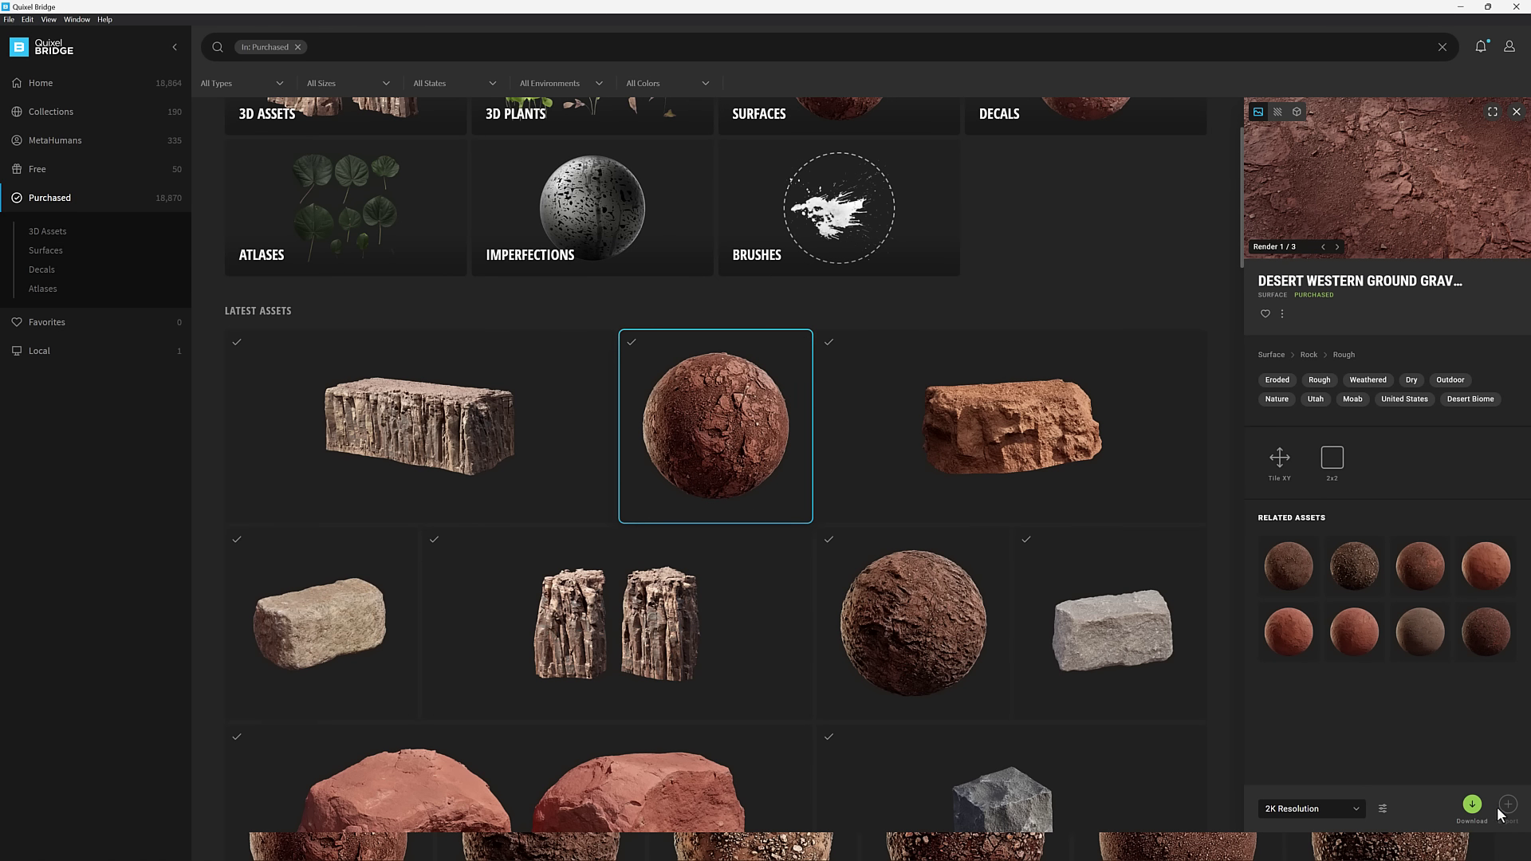
pyautogui.click(1474, 807)
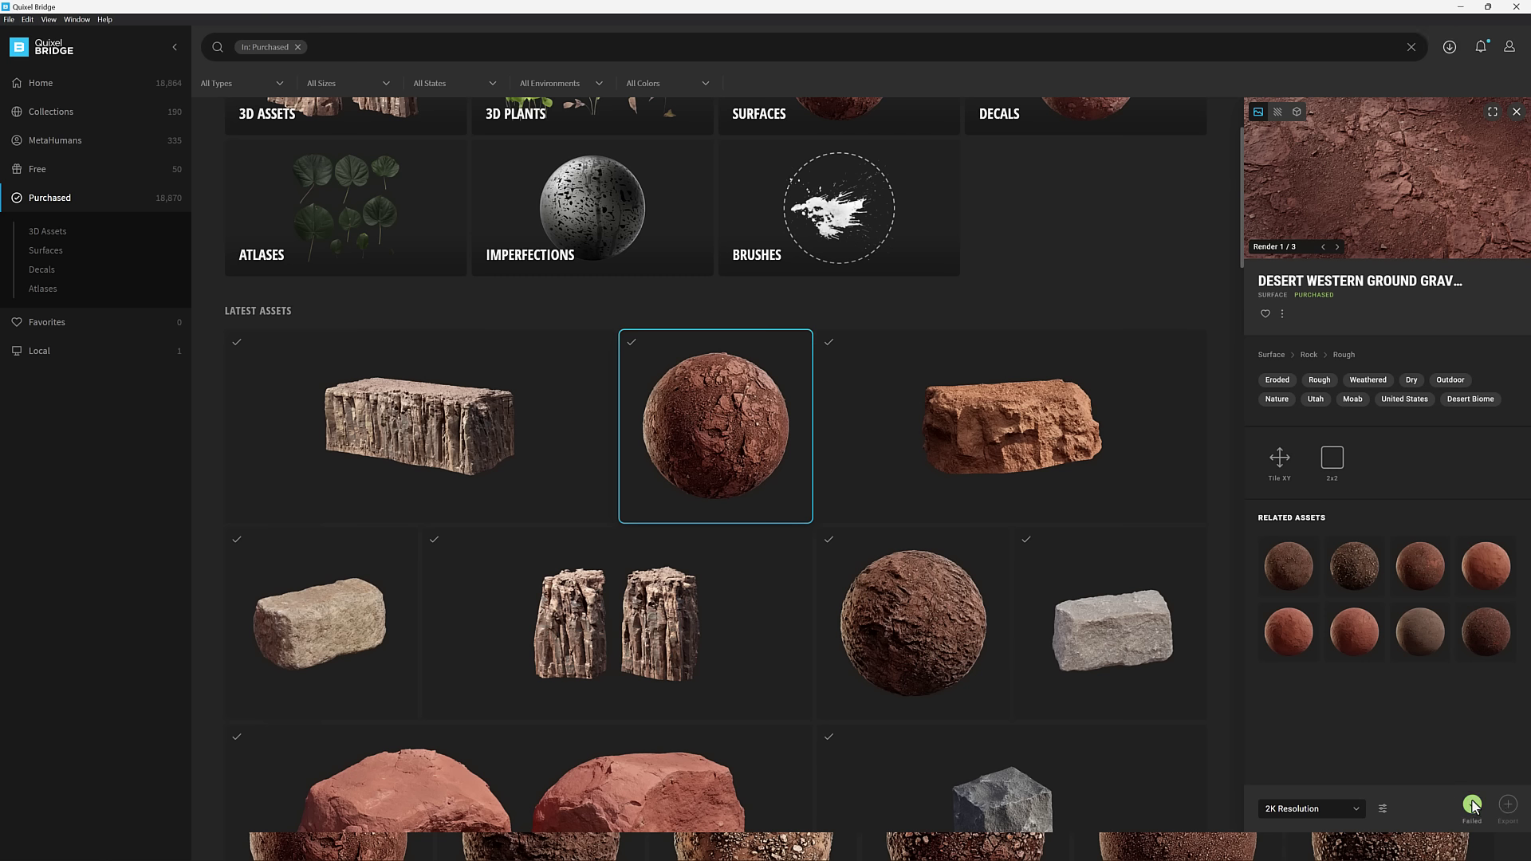
pyautogui.click(1471, 804)
pyautogui.click(542, 479)
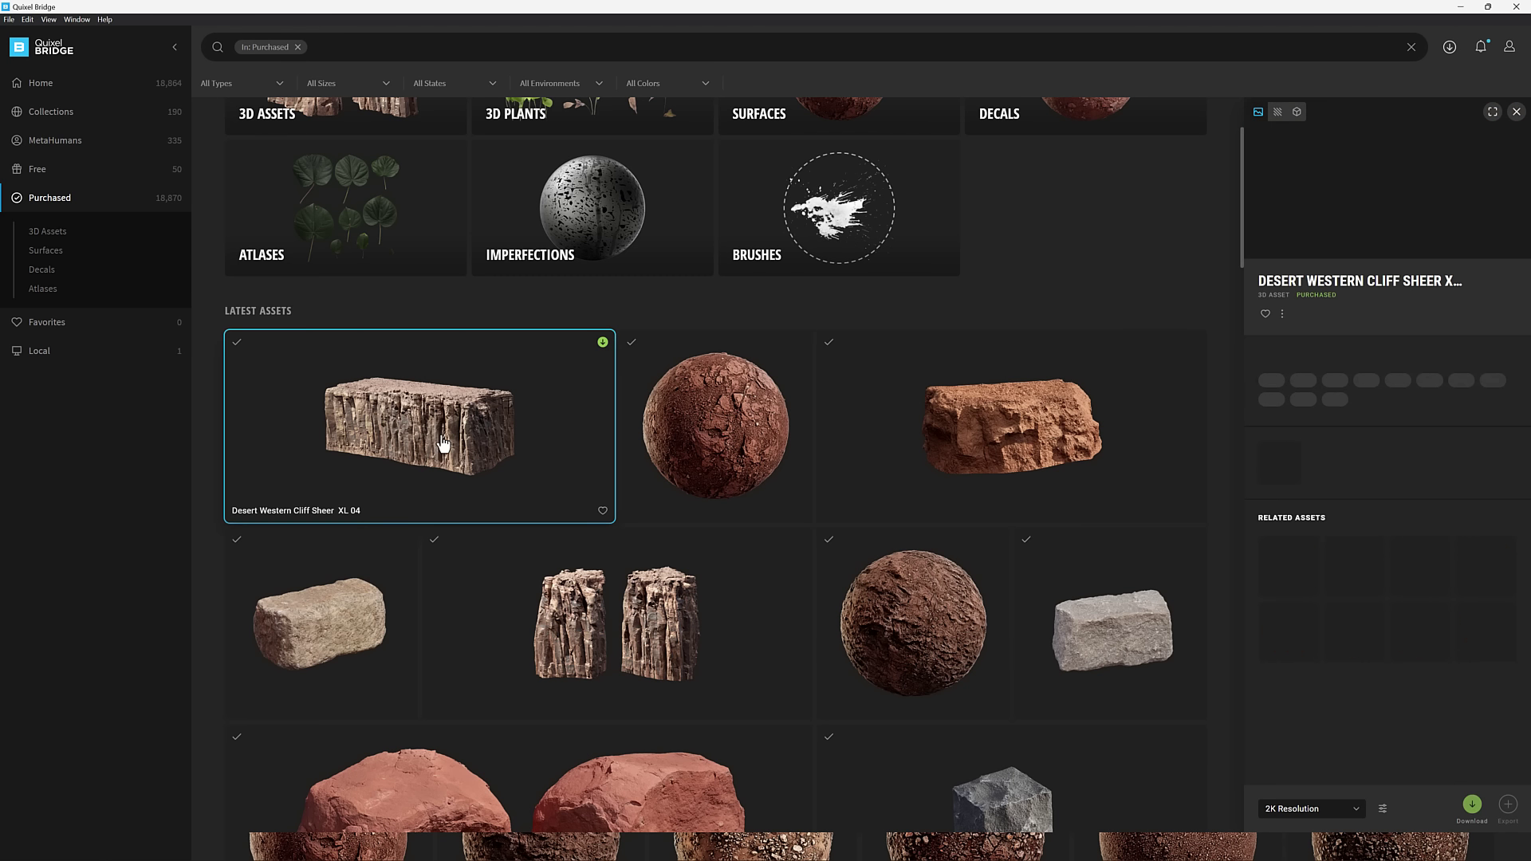
pyautogui.click(1473, 805)
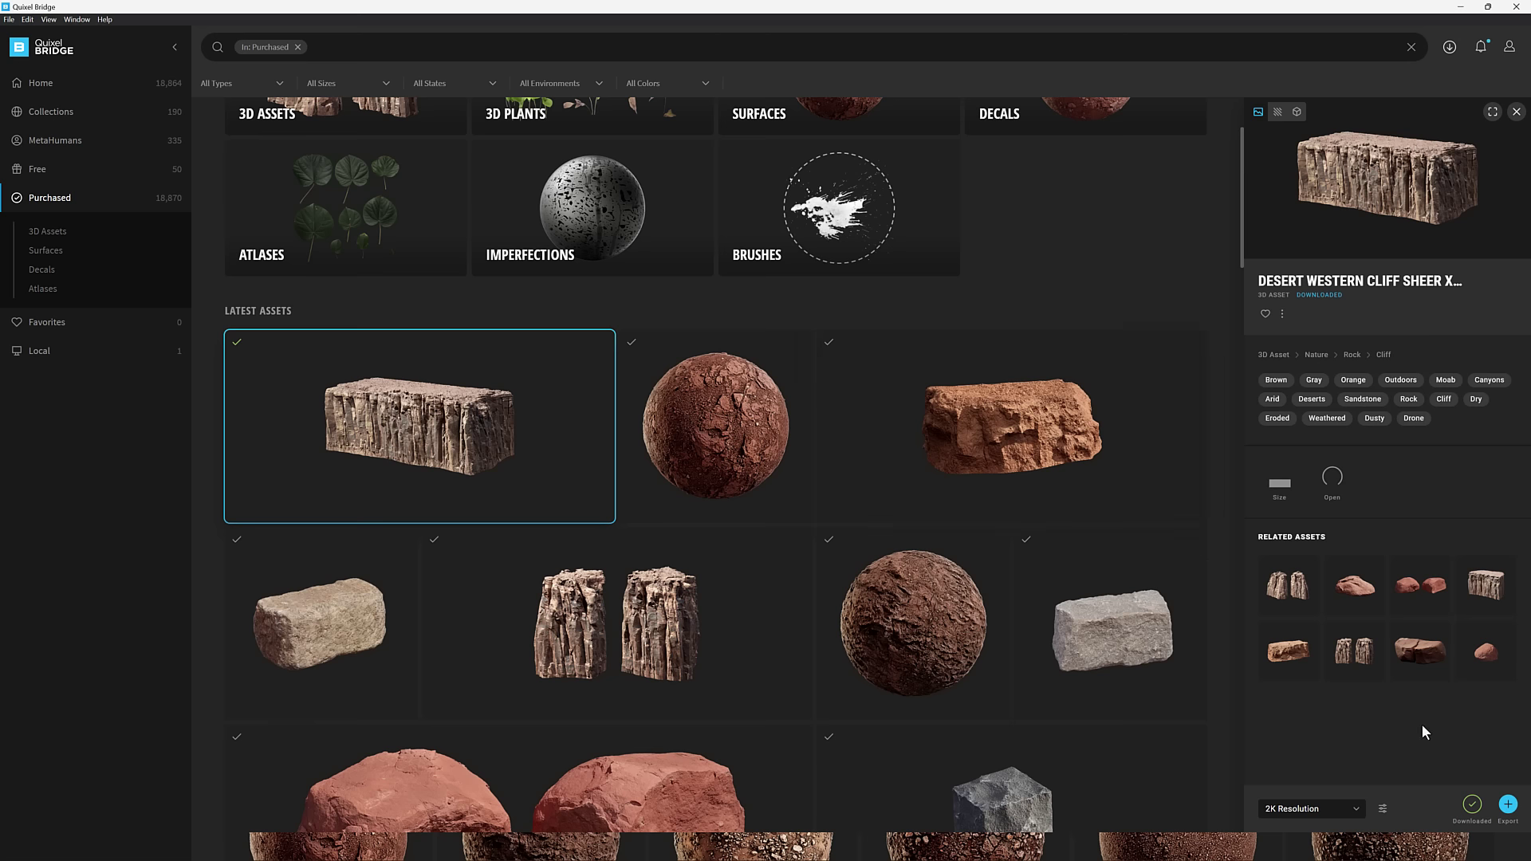
# Try exporting the cliff asset to Blender, then check the API Port in Edit > Settings.
pyautogui.click(1508, 804)
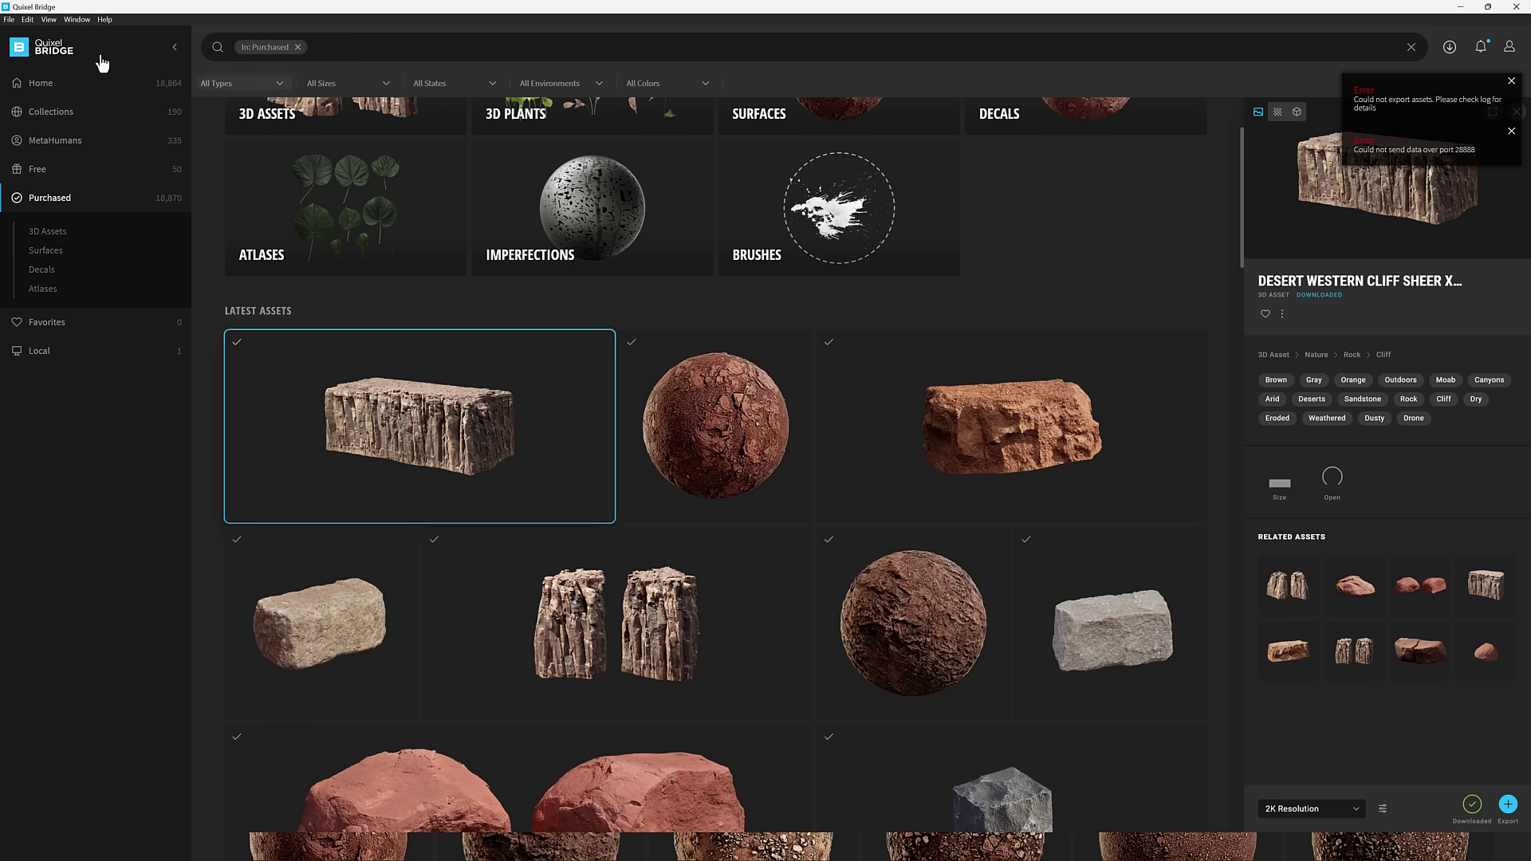
pyautogui.click(46, 21)
pyautogui.moveTo(69, 29)
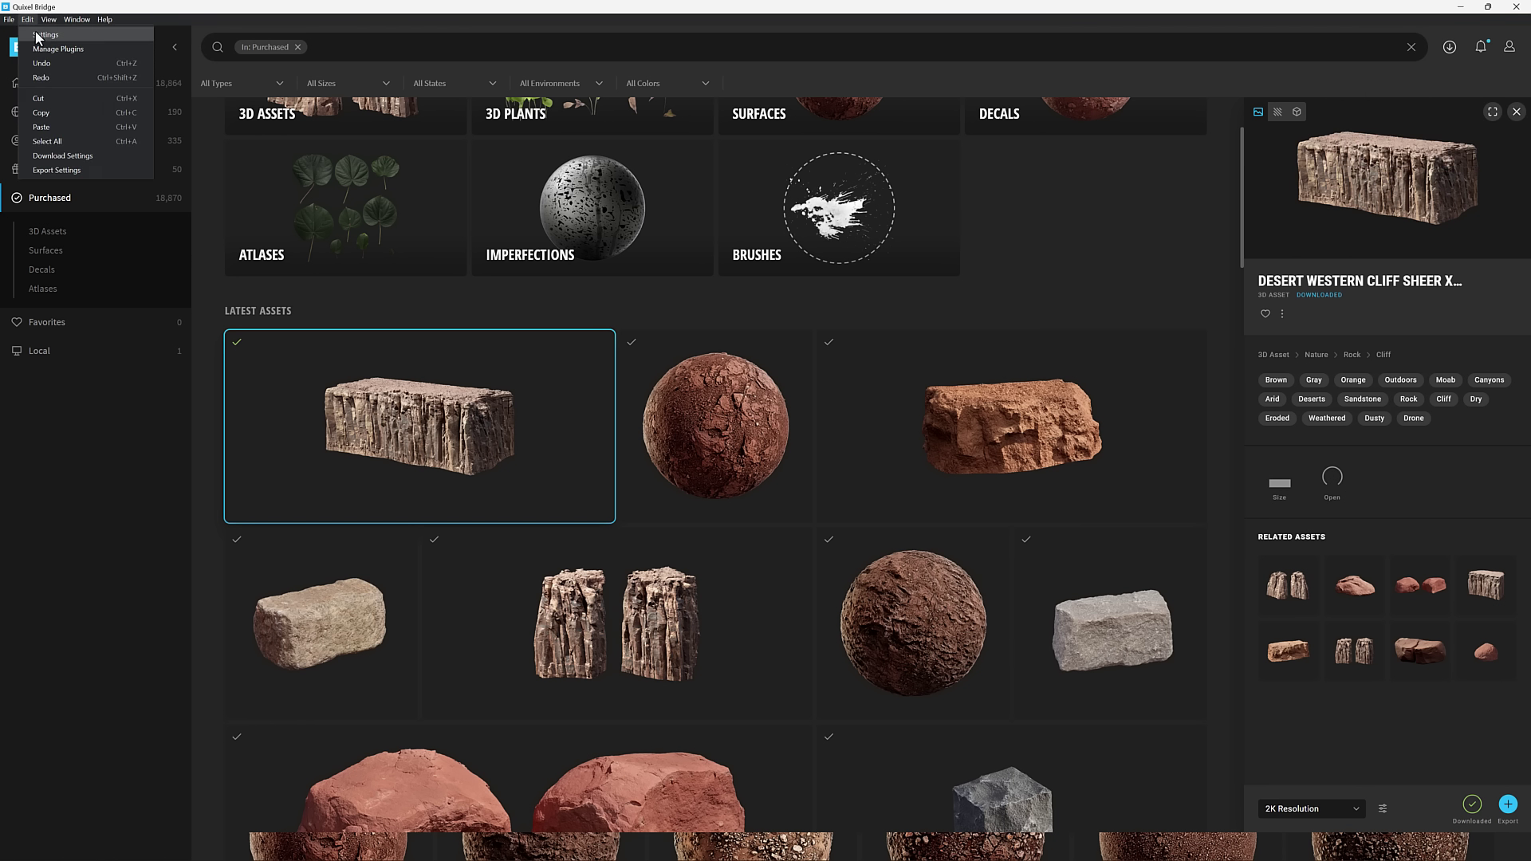
pyautogui.click(38, 35)
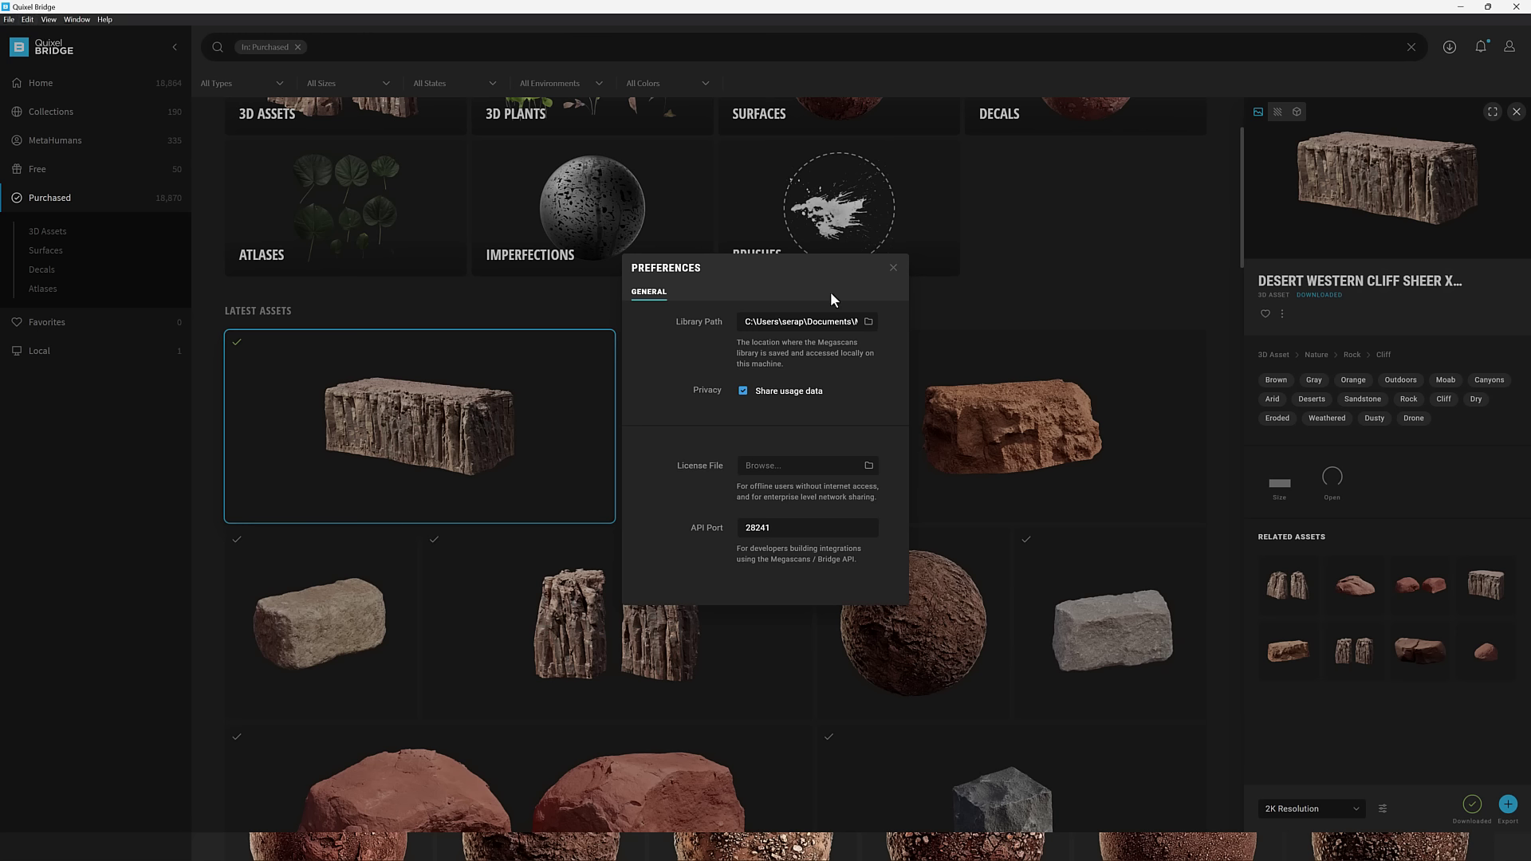
pyautogui.click(893, 268)
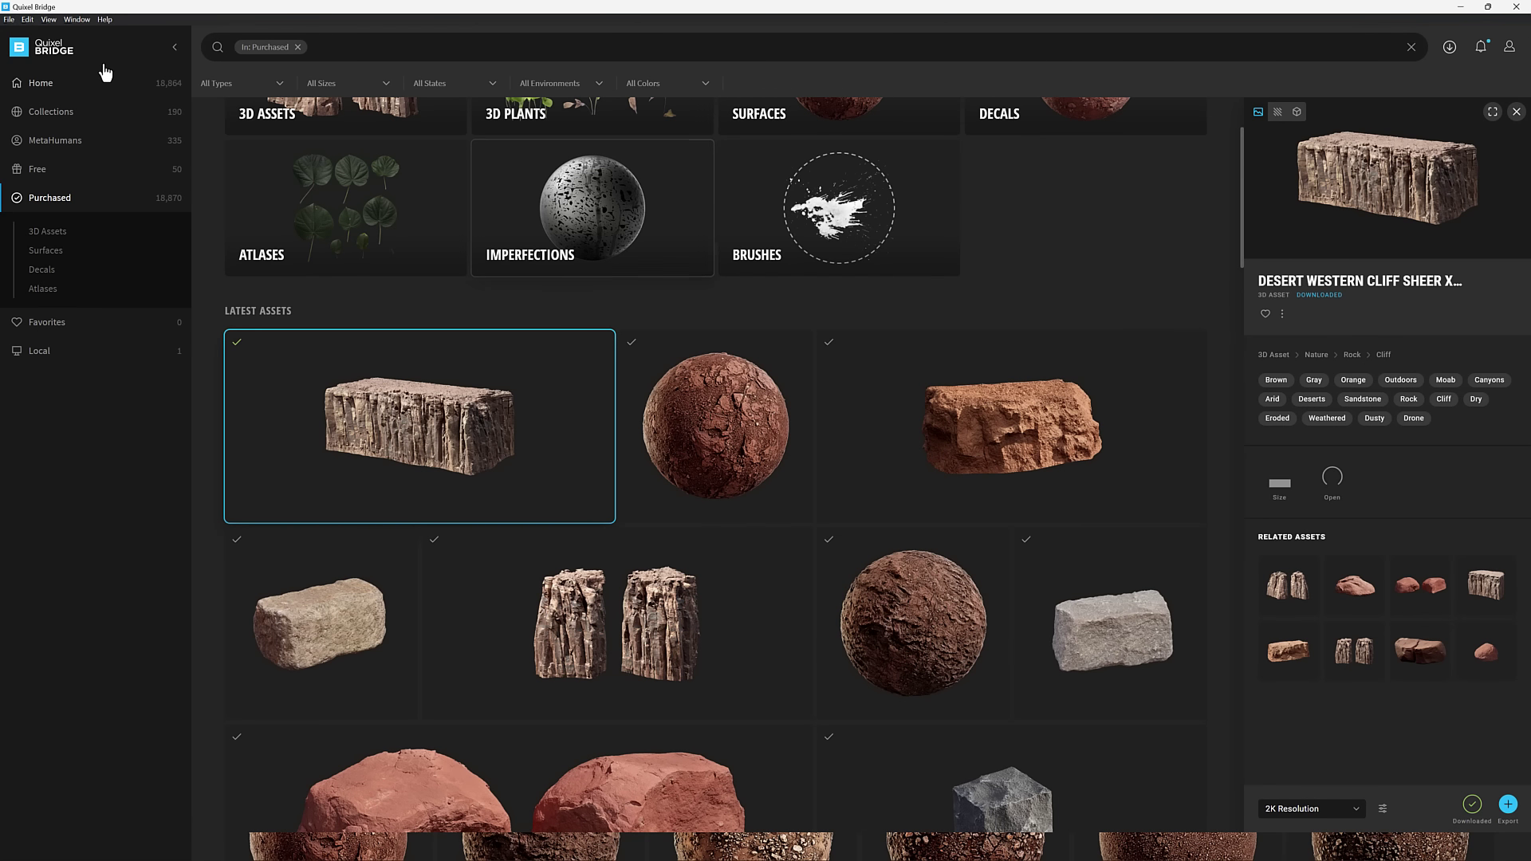
# Confirm the Blender plugin is downloaded in Edit > Manage Plugins.
pyautogui.click(27, 19)
pyautogui.click(50, 45)
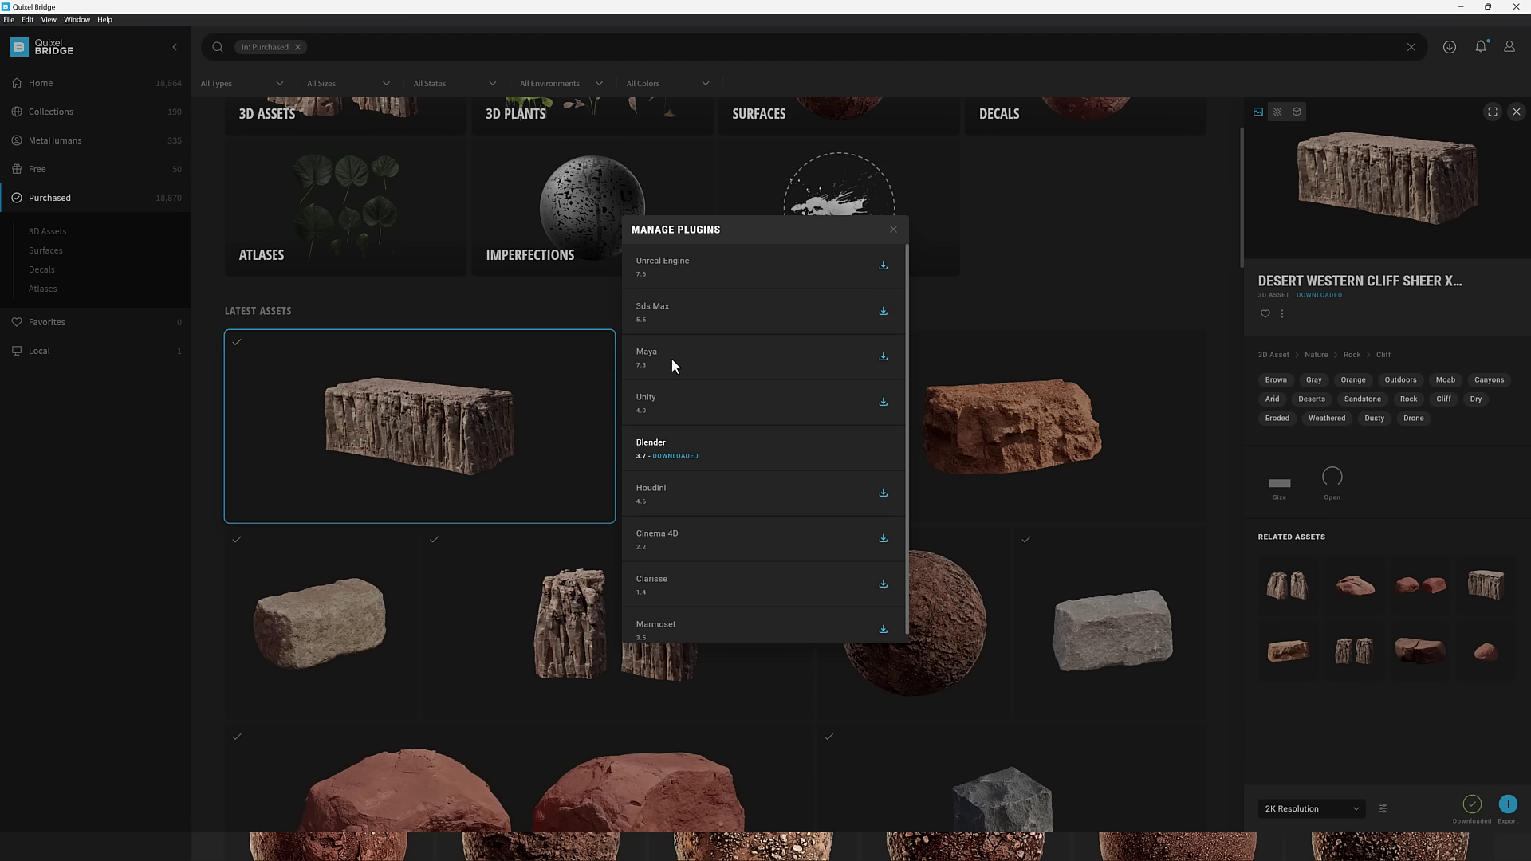
pyautogui.scroll(-1, 682, 426)
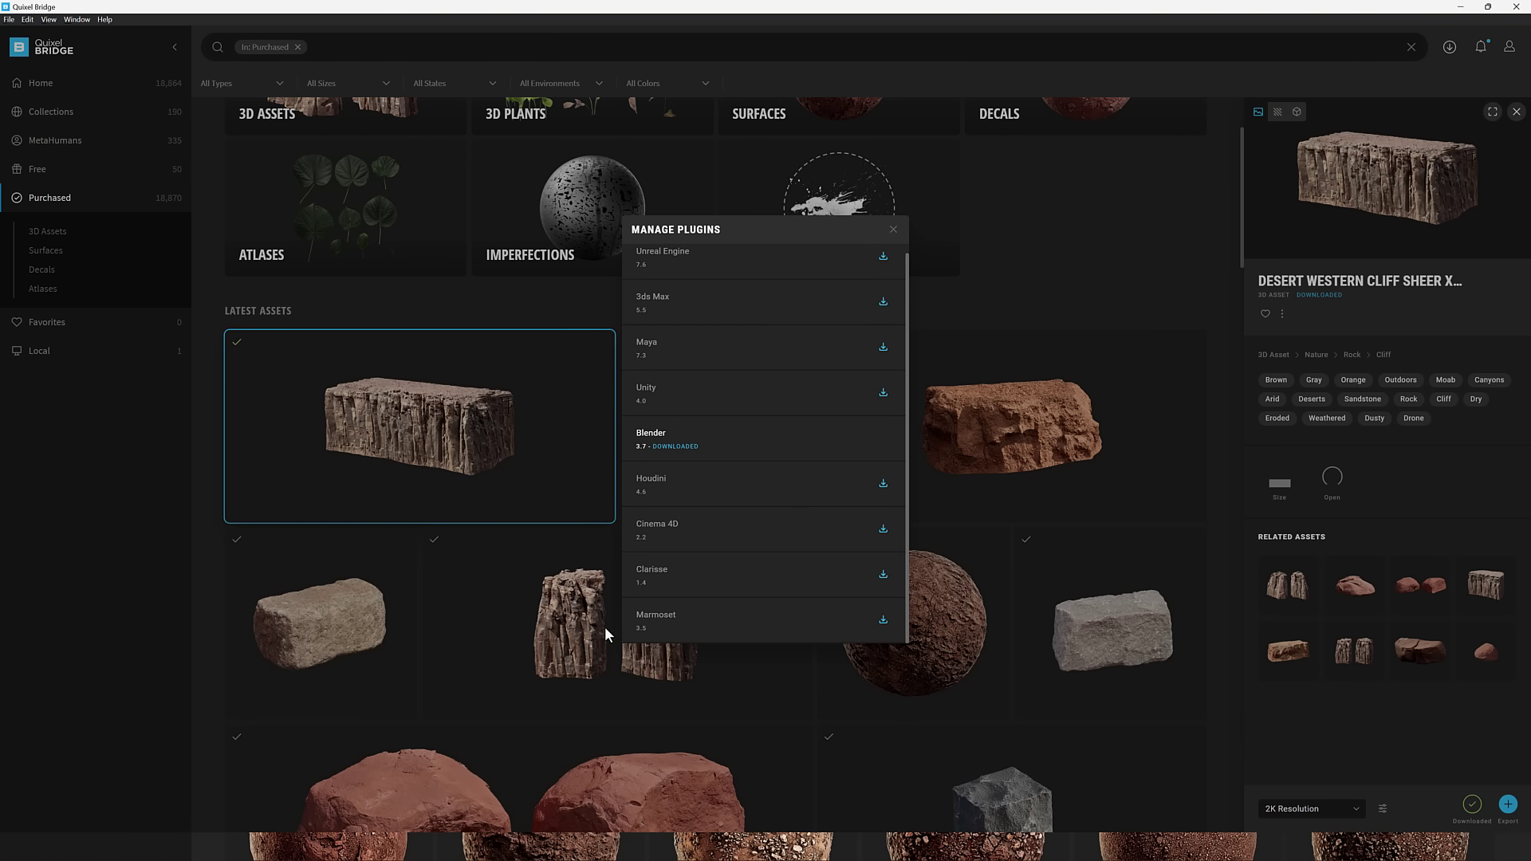
pyautogui.click(894, 228)
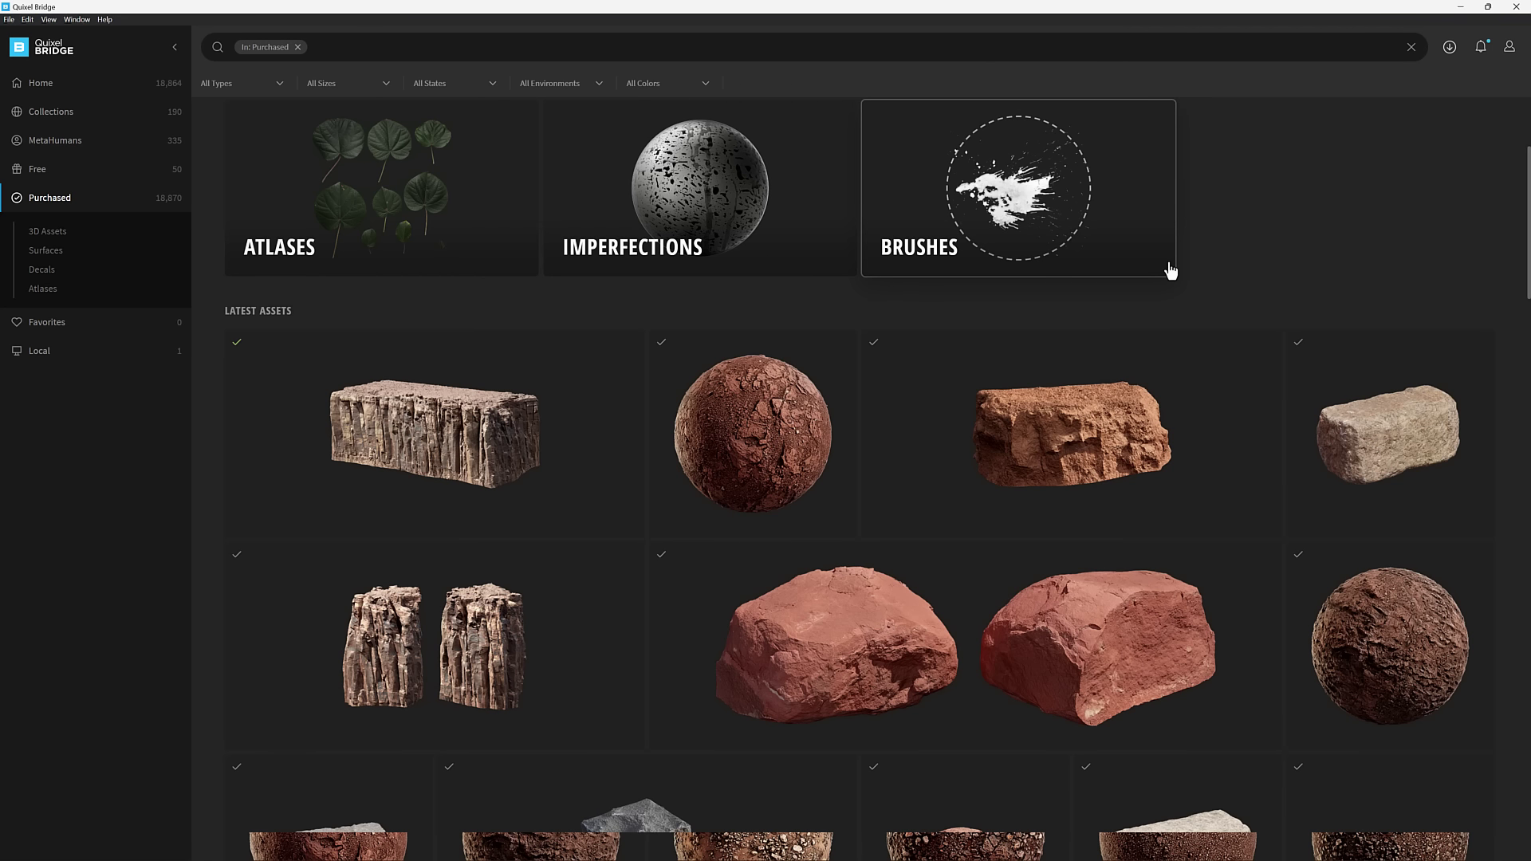
# Switch to the Fab tab in the browser and claim all Quixel Megascans, highlighting the 'Megascans claimed' confirmation.
pyautogui.hotkey('alt', 'Tab')
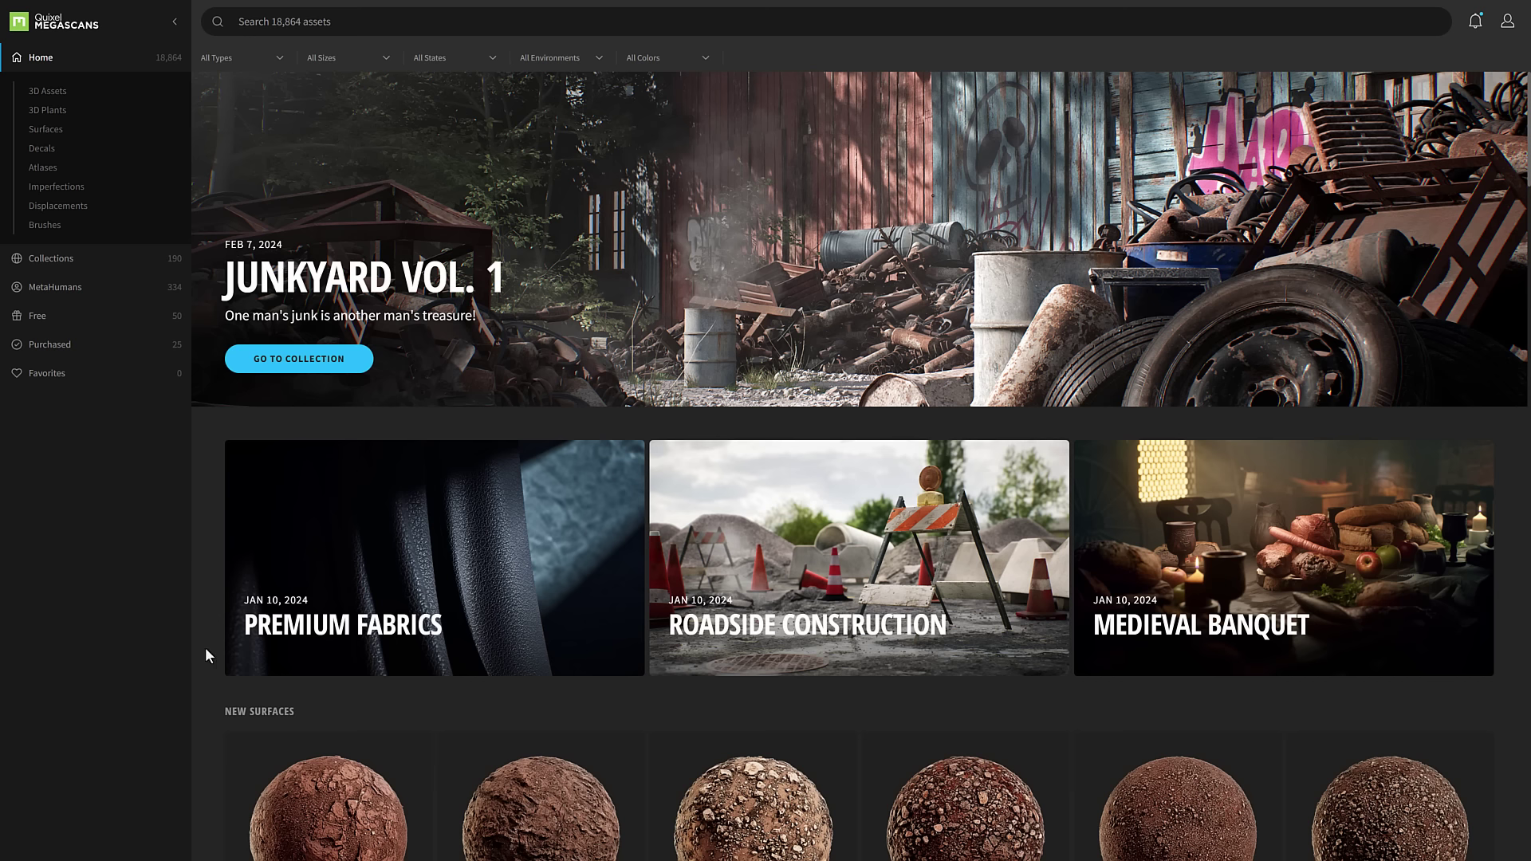
pyautogui.press('F11')
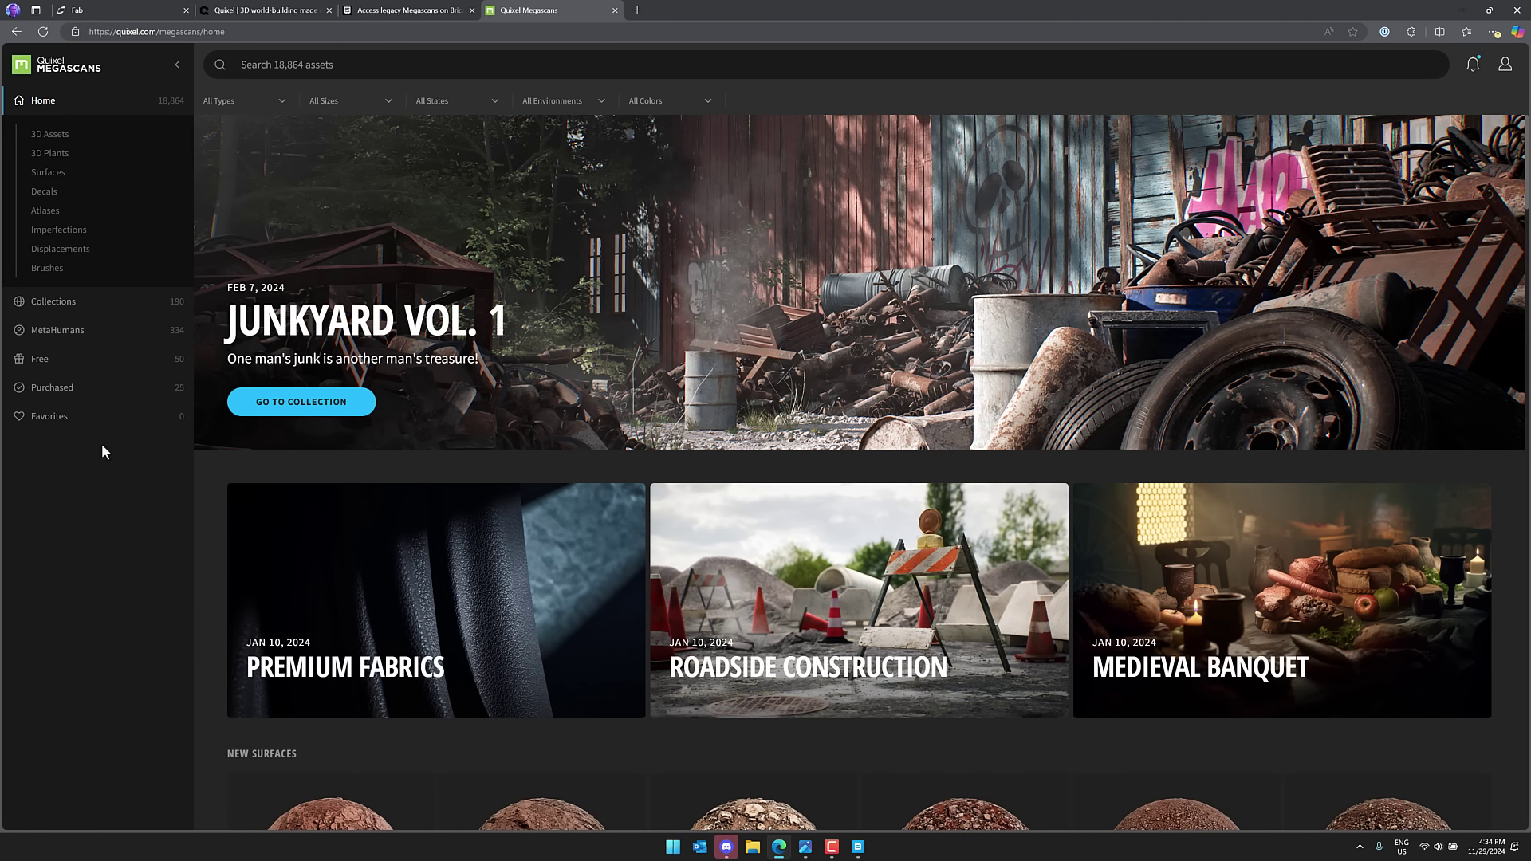
pyautogui.click(104, 8)
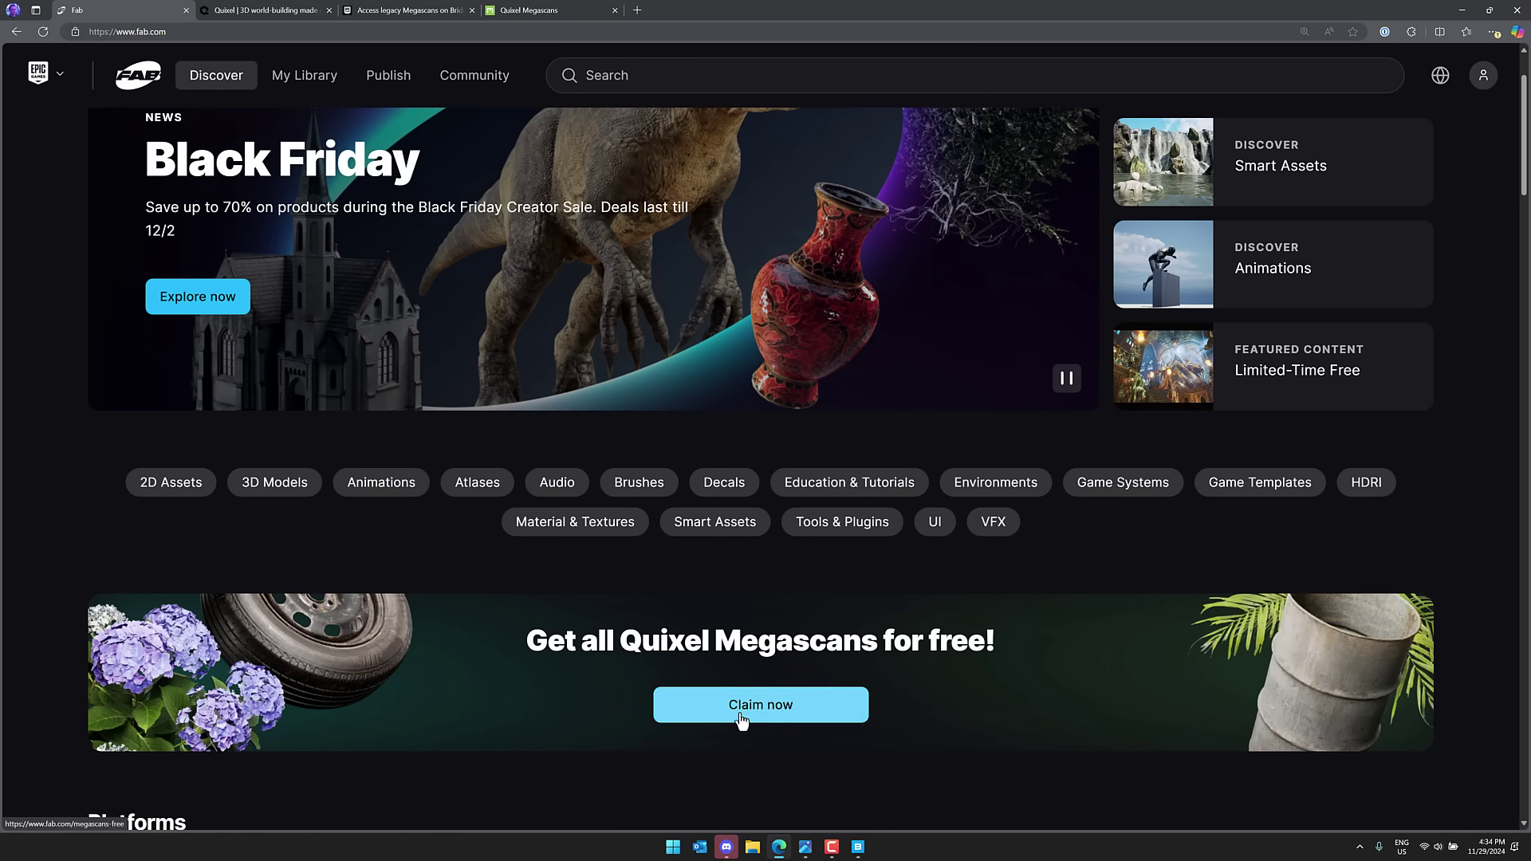
pyautogui.click(801, 720)
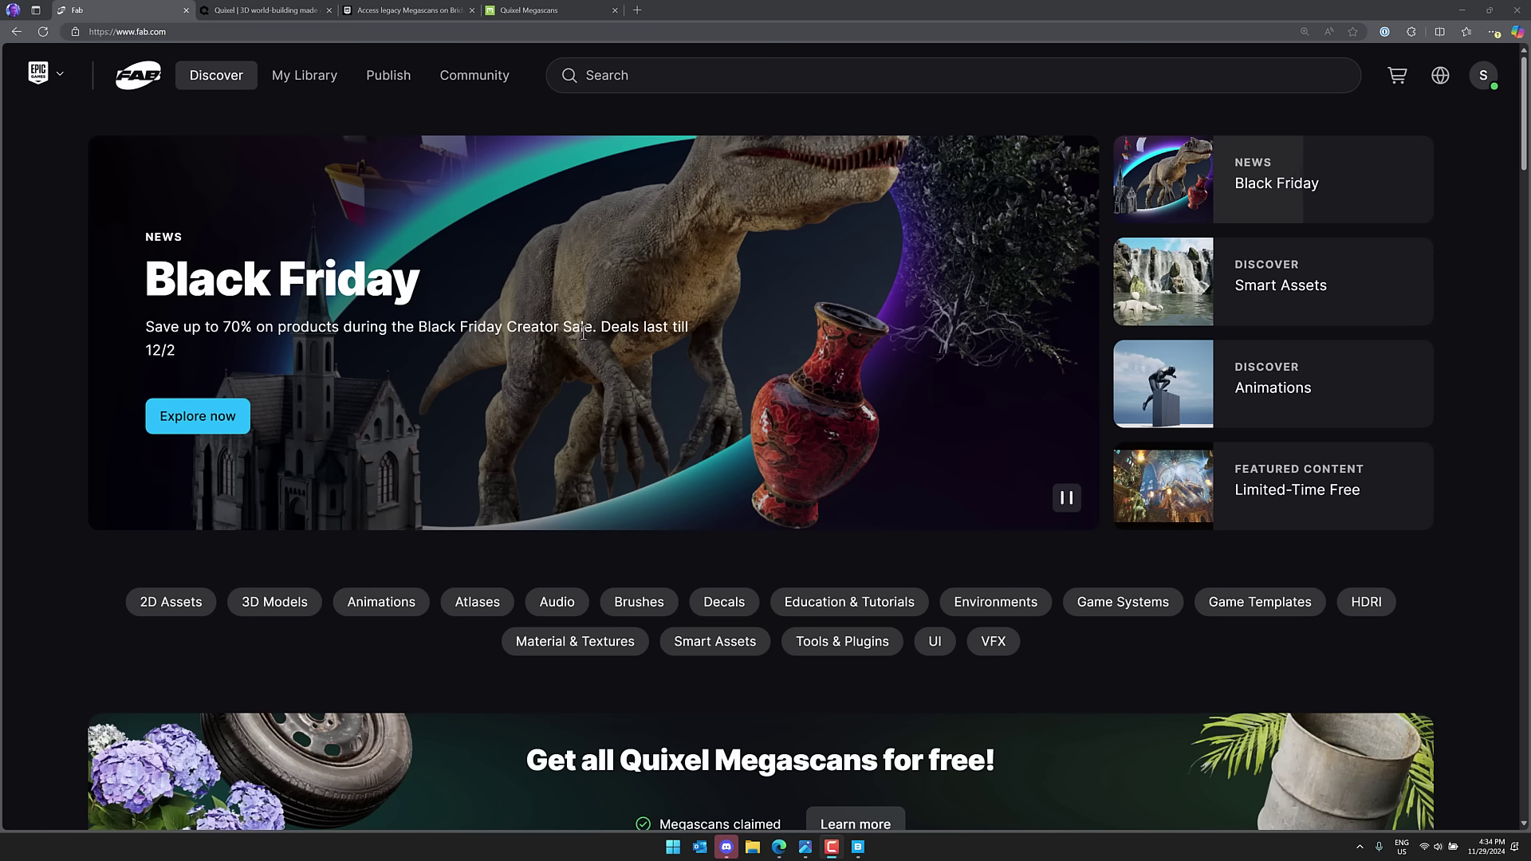
pyautogui.scroll(-3, 687, 595)
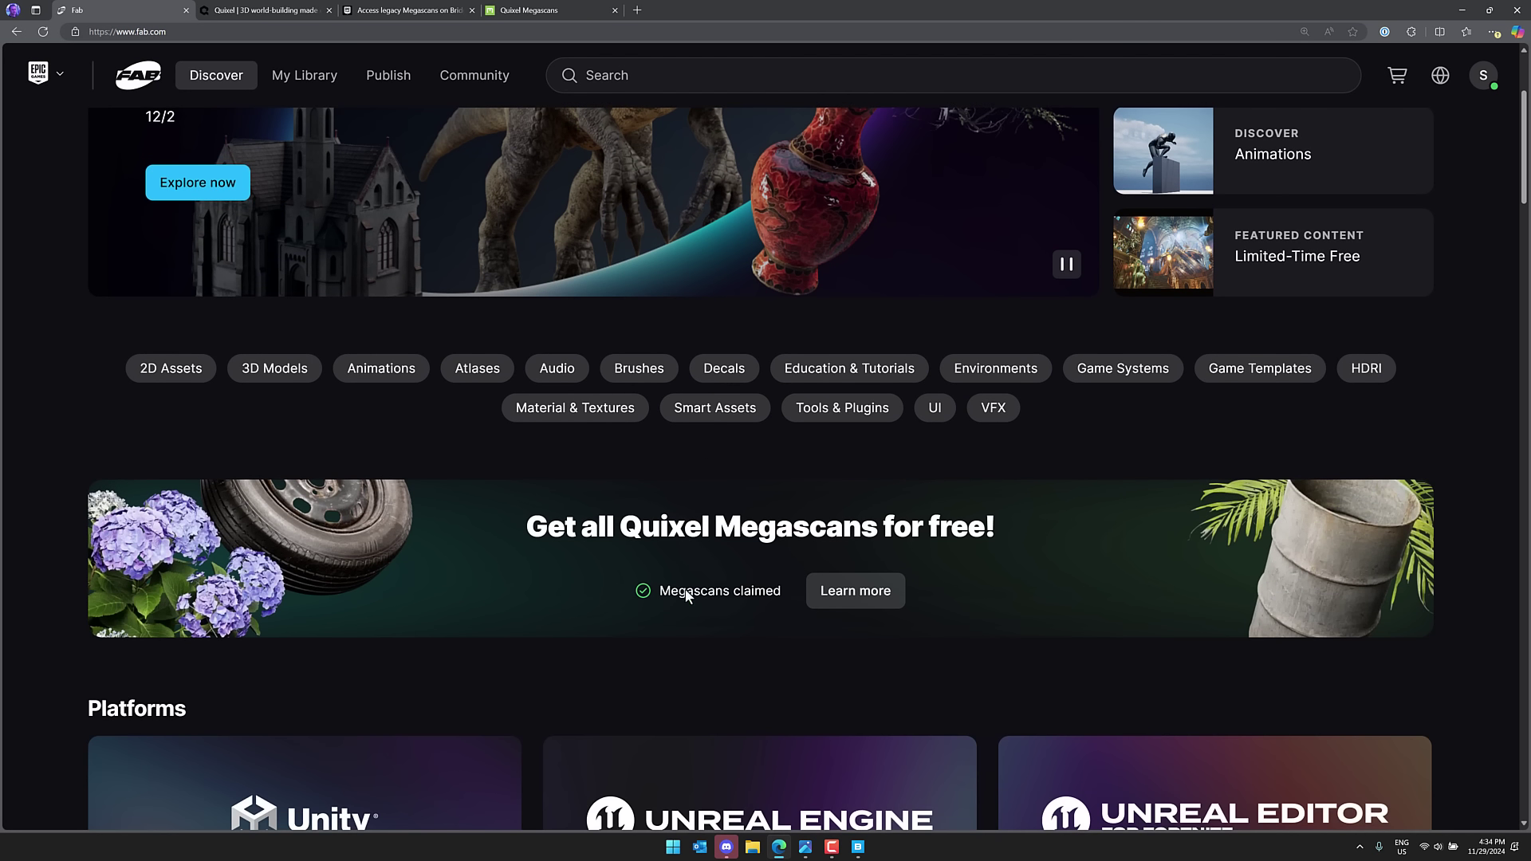
pyautogui.moveTo(653, 588); pyautogui.dragTo(782, 591)
pyautogui.scroll(3, 701, 645)
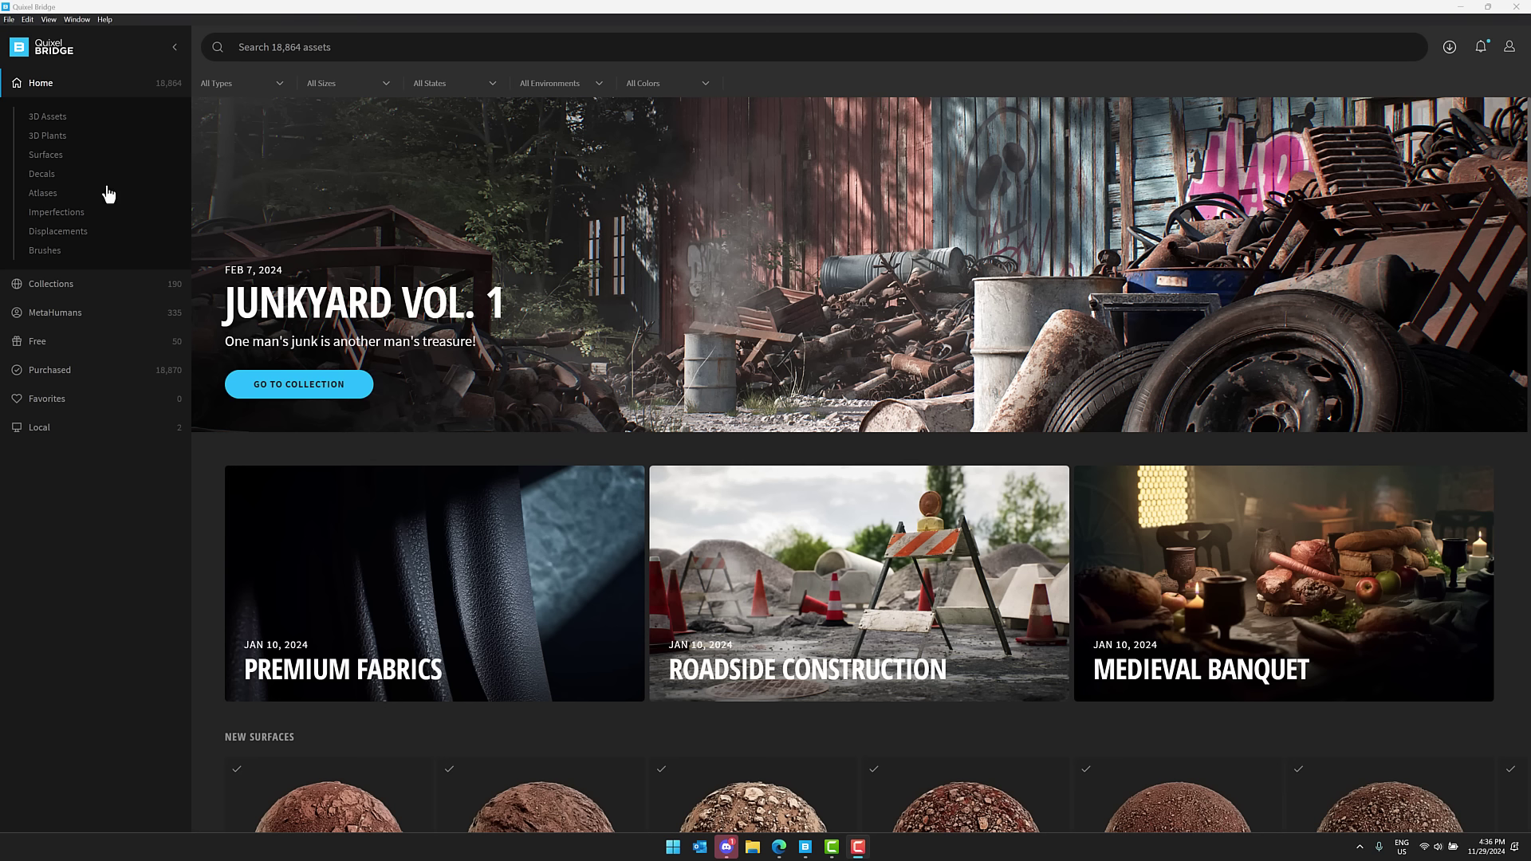
# Open 3D Assets under Home and scroll through its category tiles and trending assets.
pyautogui.click(57, 122)
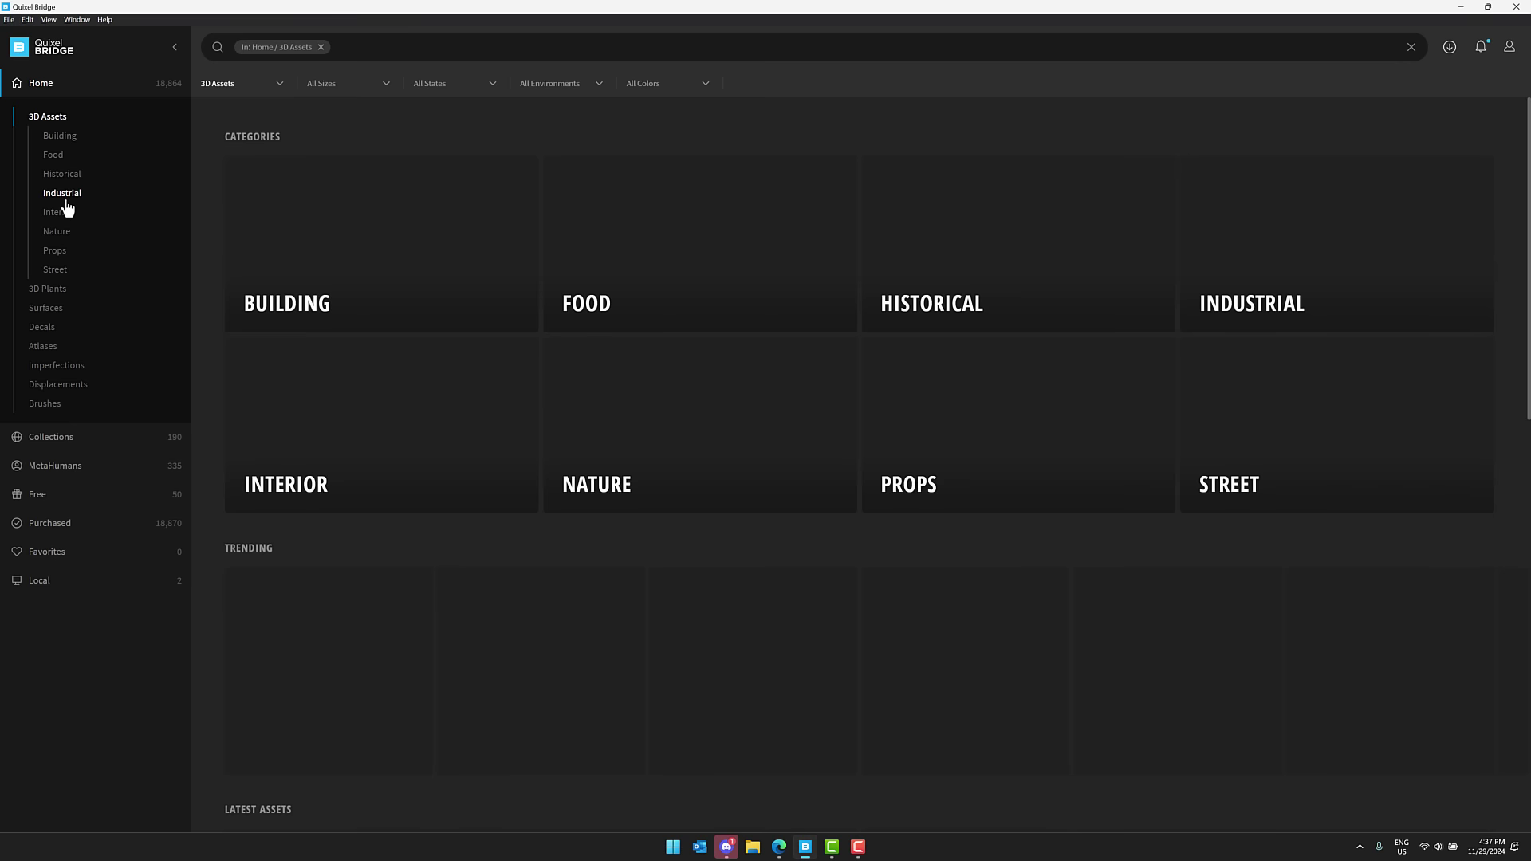
pyautogui.scroll(-2, 954, 498)
pyautogui.scroll(-15, 954, 498)
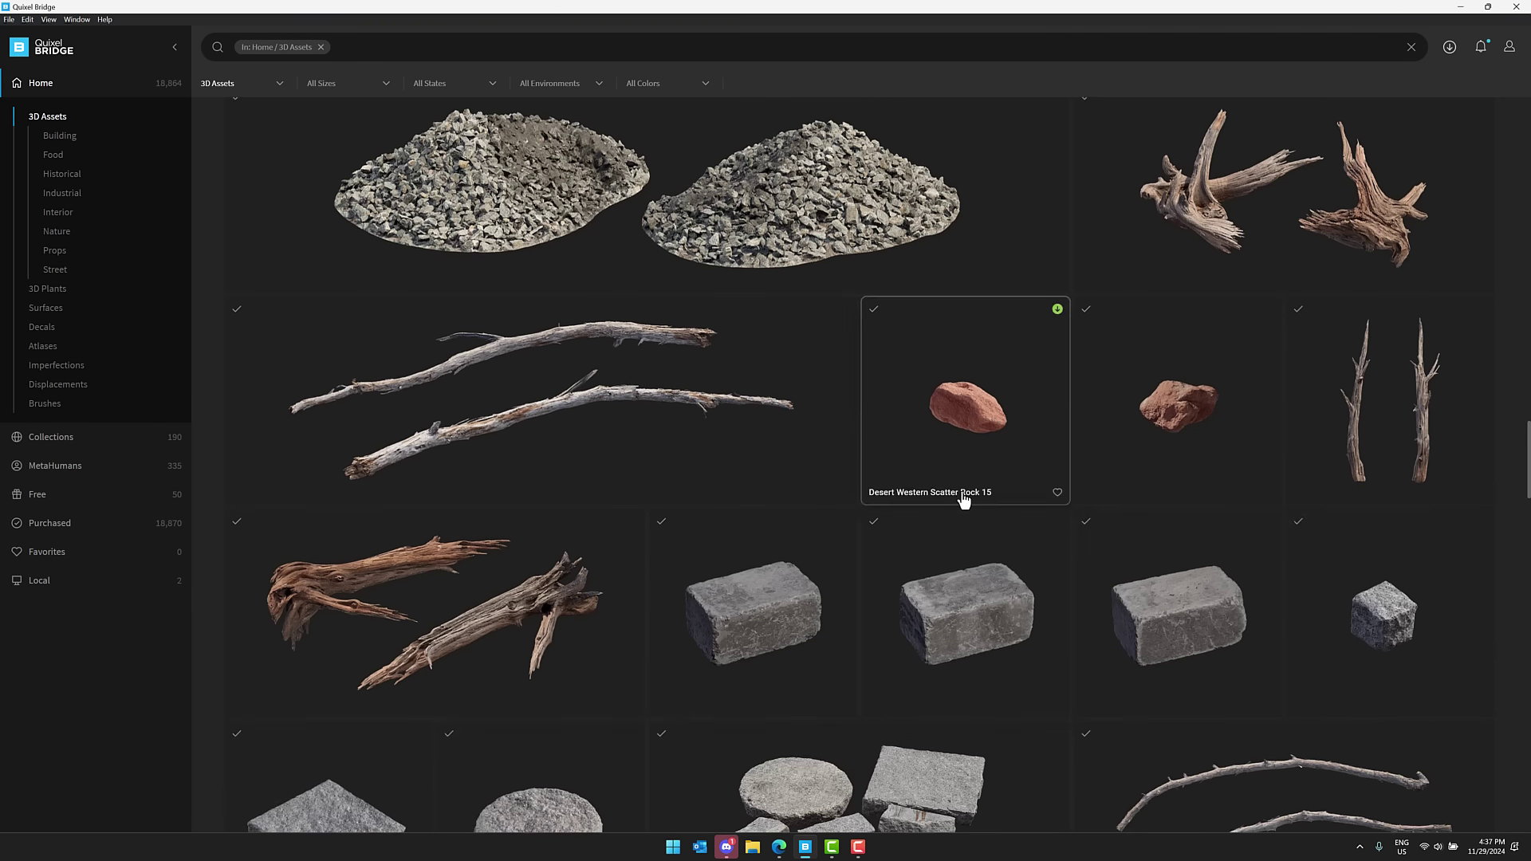
pyautogui.scroll(15, 1031, 526)
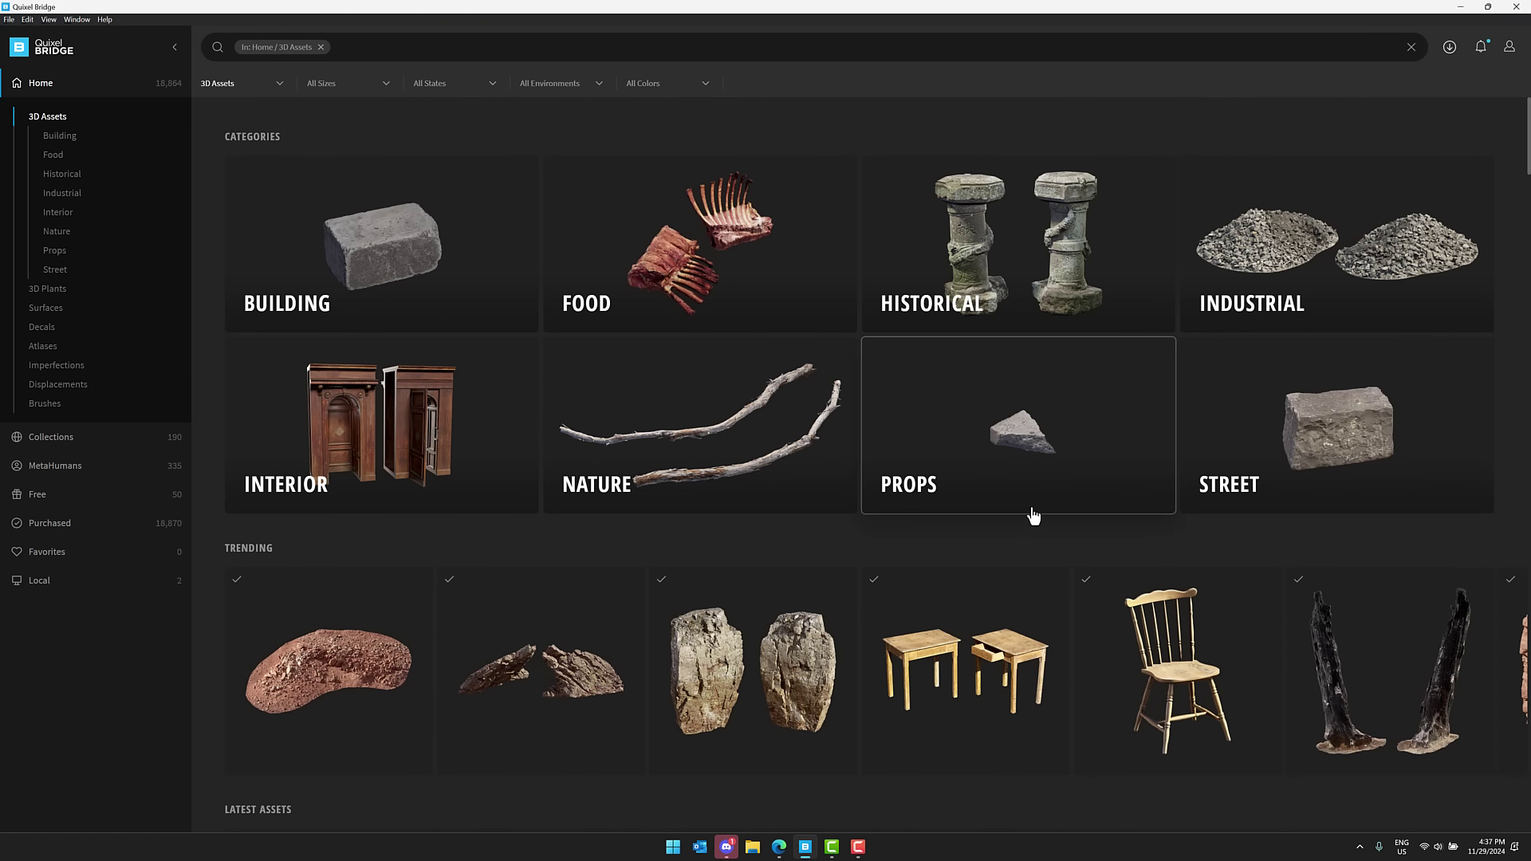